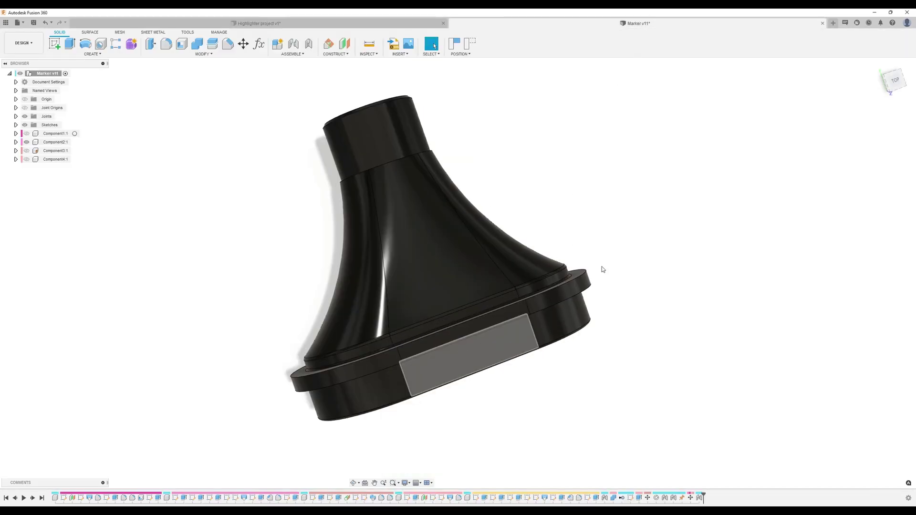
In the Highlighter project design, create an internal component named Guide and hide the Body component.
{"action": "left_click", "coordinate": [329, 23]}
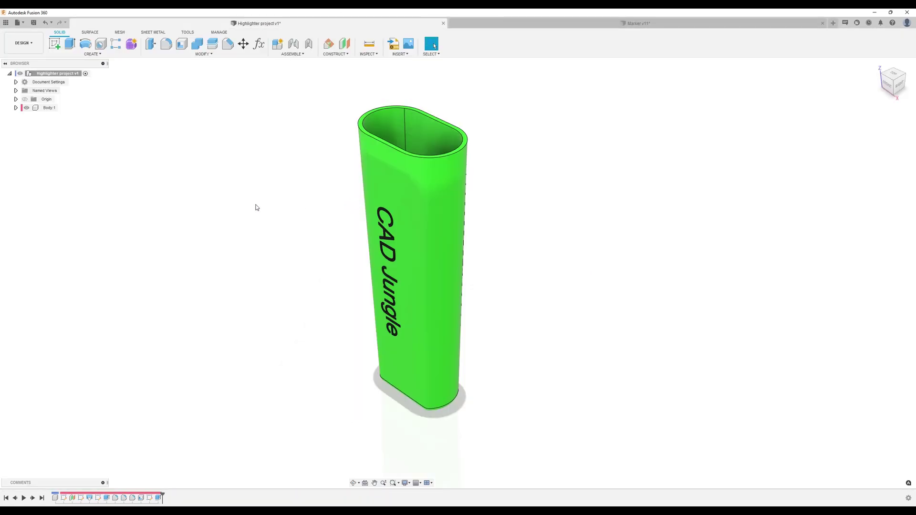
{"action": "right_click", "coordinate": [65, 75]}
{"action": "left_click", "coordinate": [82, 81]}
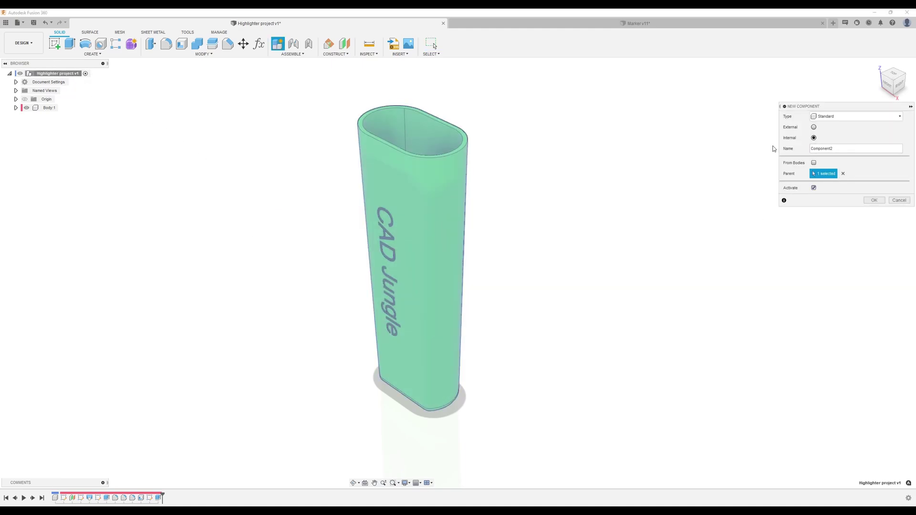
{"action": "type", "text": "Guide"}
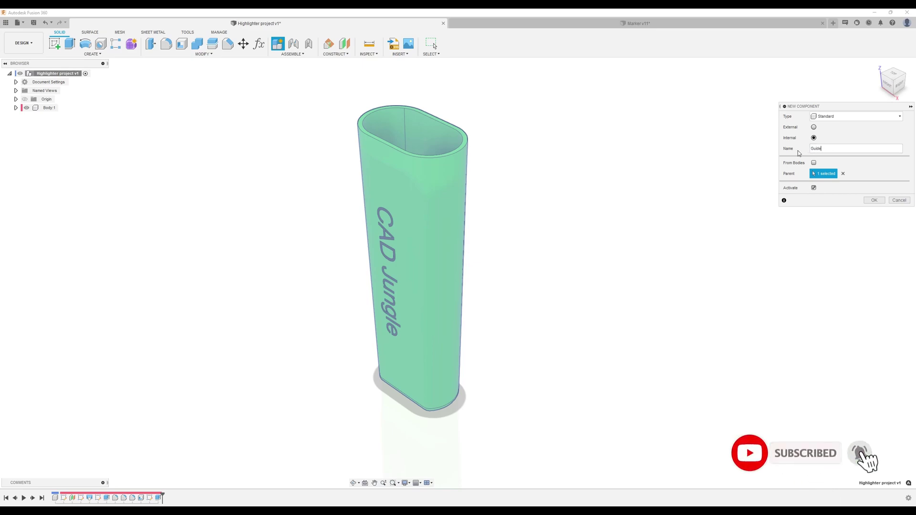
{"action": "left_click", "coordinate": [874, 200]}
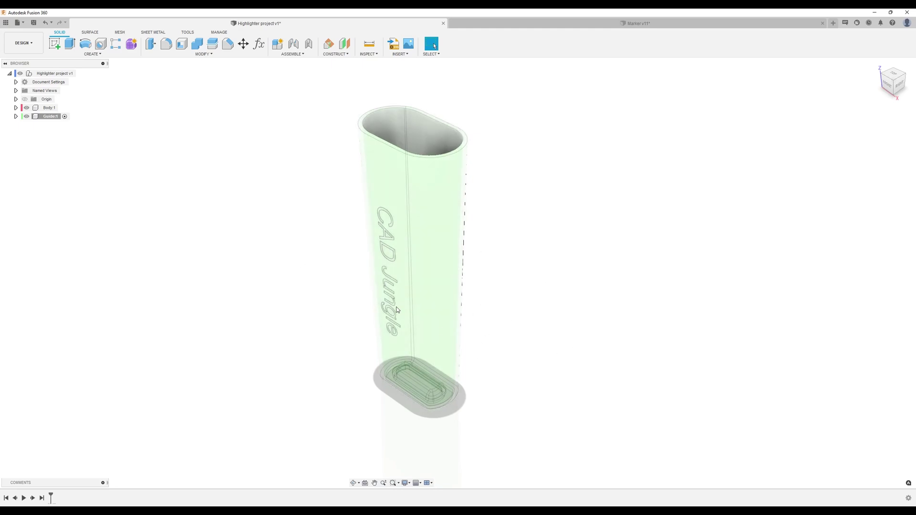
{"action": "left_click", "coordinate": [27, 109]}
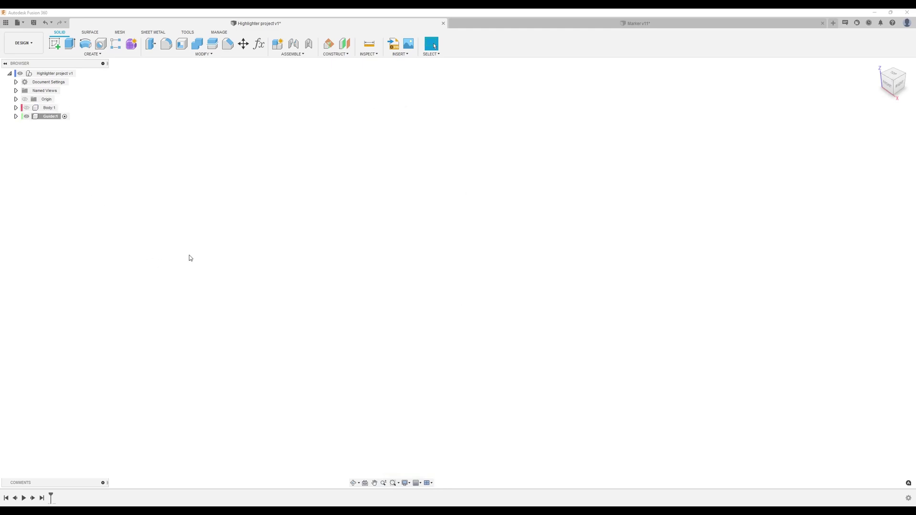
On the horizontal origin plane, sketch a horizontal center point slot centred on the origin, about 47 mm between arc centres.
{"action": "left_click", "coordinate": [56, 45]}
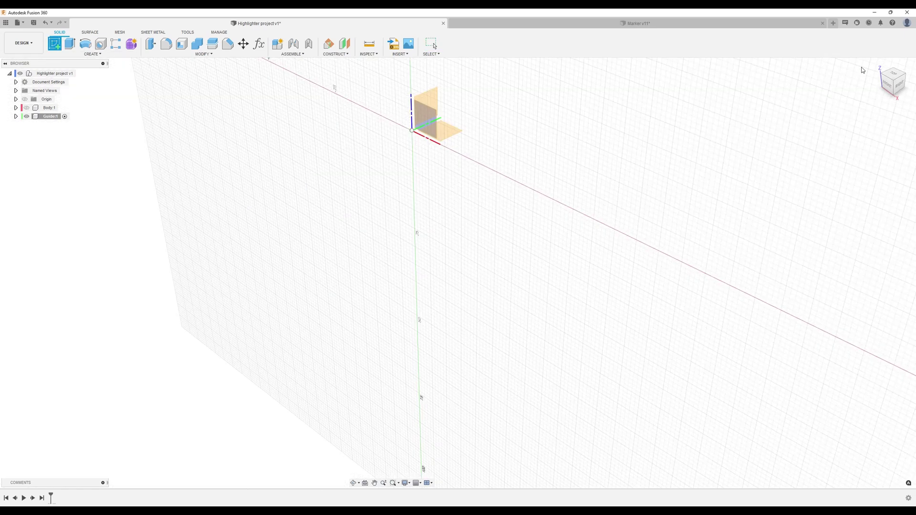
{"action": "left_click", "coordinate": [895, 76]}
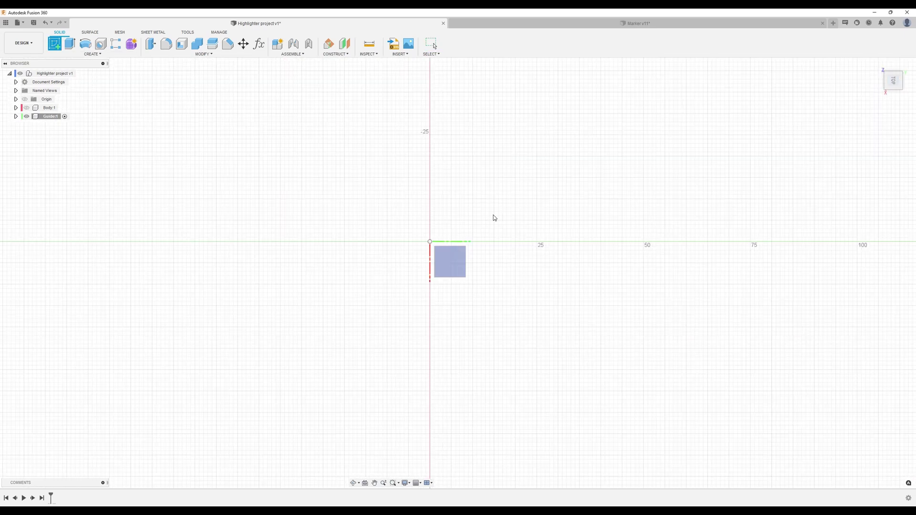
{"action": "left_click", "coordinate": [448, 262]}
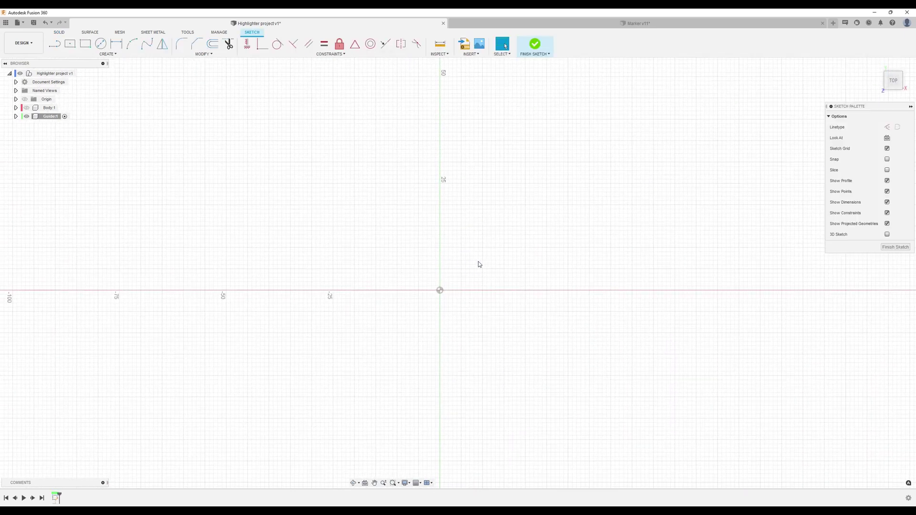
{"action": "left_click", "coordinate": [108, 54]}
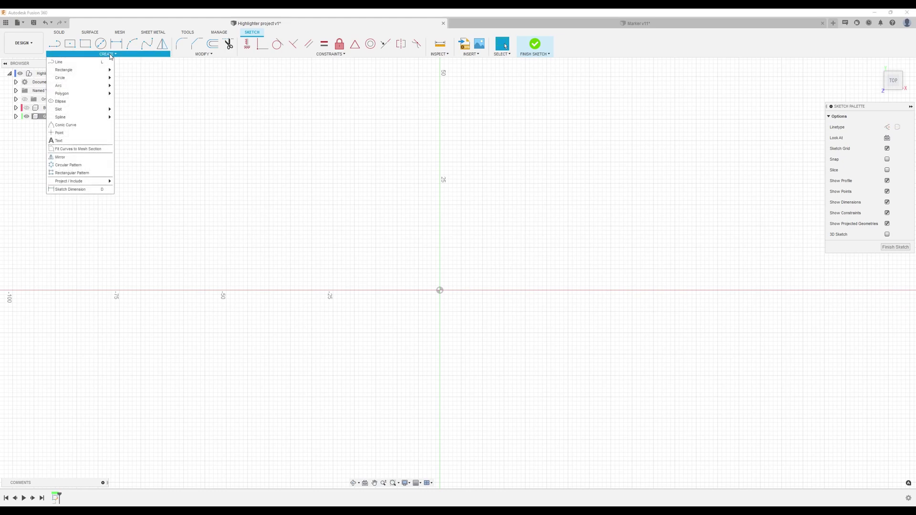
{"action": "mouse_move", "coordinate": [81, 110]}
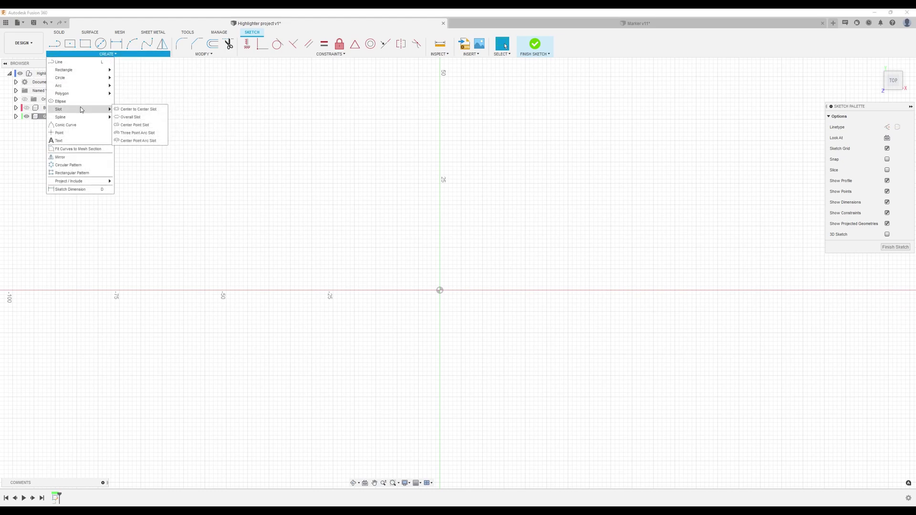
{"action": "left_click", "coordinate": [146, 126]}
{"action": "left_click", "coordinate": [439, 291]}
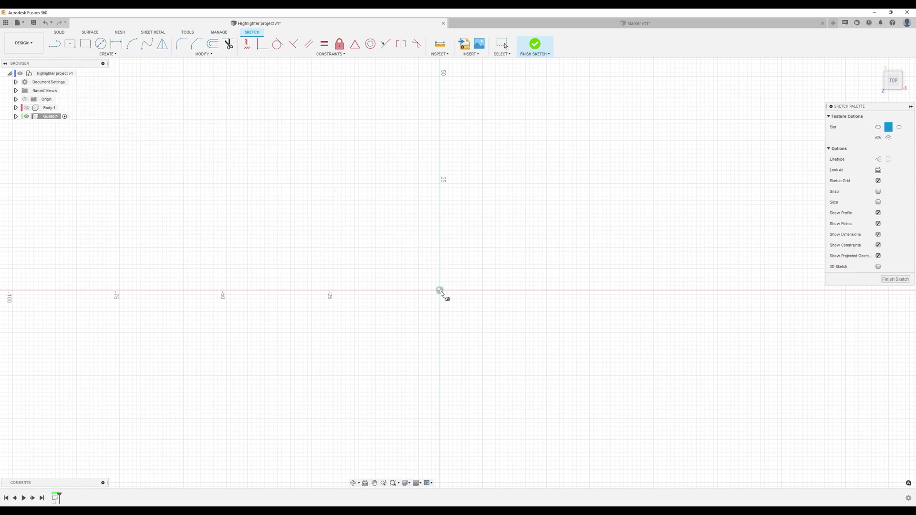
{"action": "left_click", "coordinate": [540, 292]}
{"action": "left_click", "coordinate": [530, 333]}
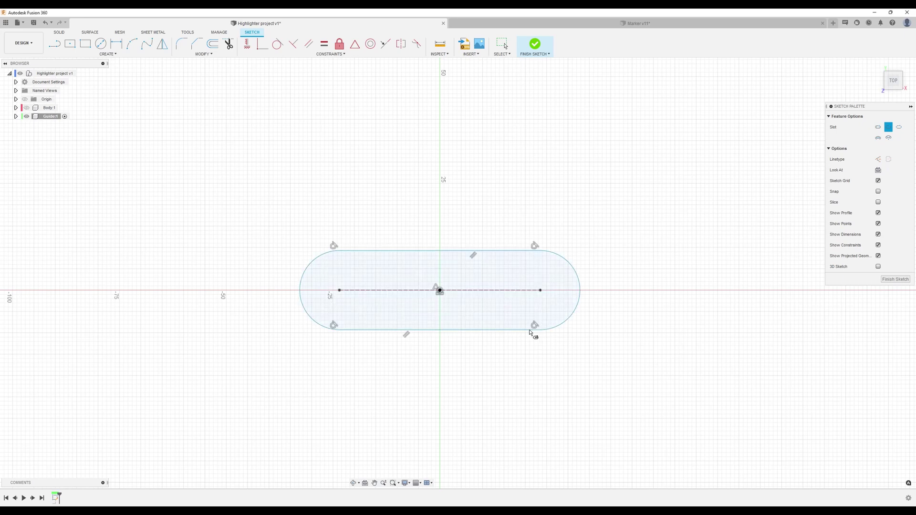
Dimension the slot's width between its two straight edges as 16 mm.
{"action": "scroll", "coordinate": [605, 311], "scroll_direction": "up", "scroll_amount": 1}
{"action": "scroll", "coordinate": [605, 308], "scroll_direction": "up", "scroll_amount": 1}
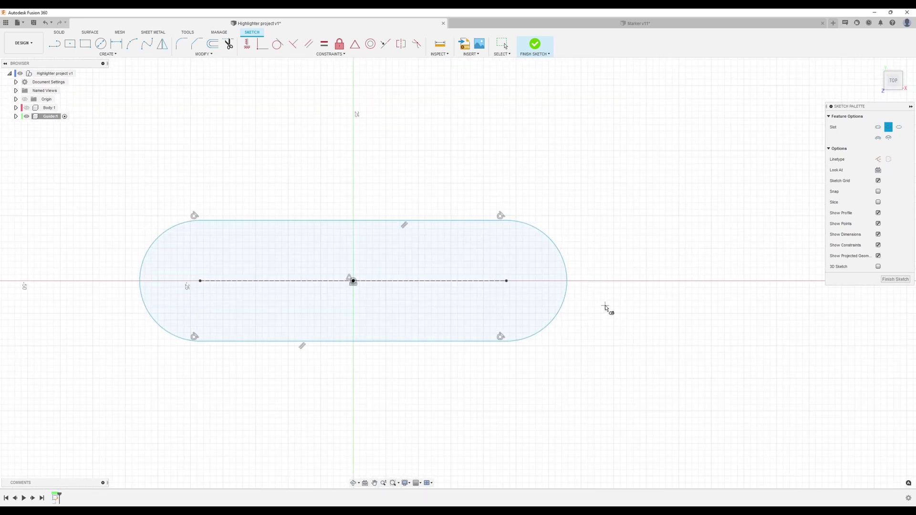
{"action": "middle_click_drag", "start_coordinate": [605, 308], "coordinate": [665, 298]}
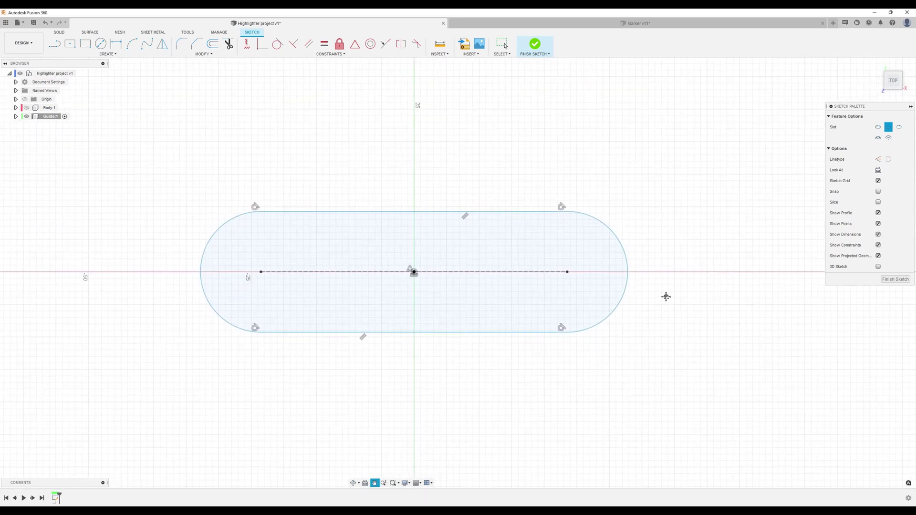
{"action": "left_click", "coordinate": [116, 44]}
{"action": "left_click", "coordinate": [315, 212]}
{"action": "left_click", "coordinate": [331, 332]}
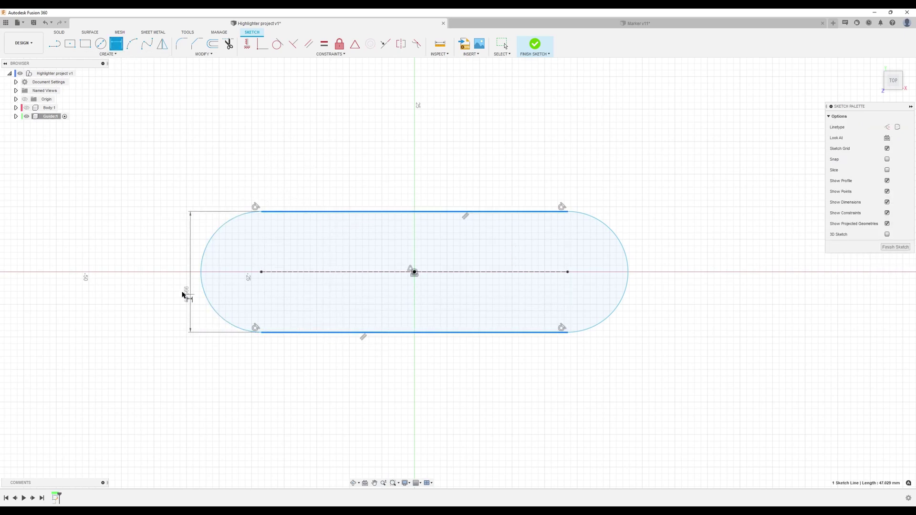
{"action": "left_click", "coordinate": [180, 273]}
{"action": "type", "text": "1"}
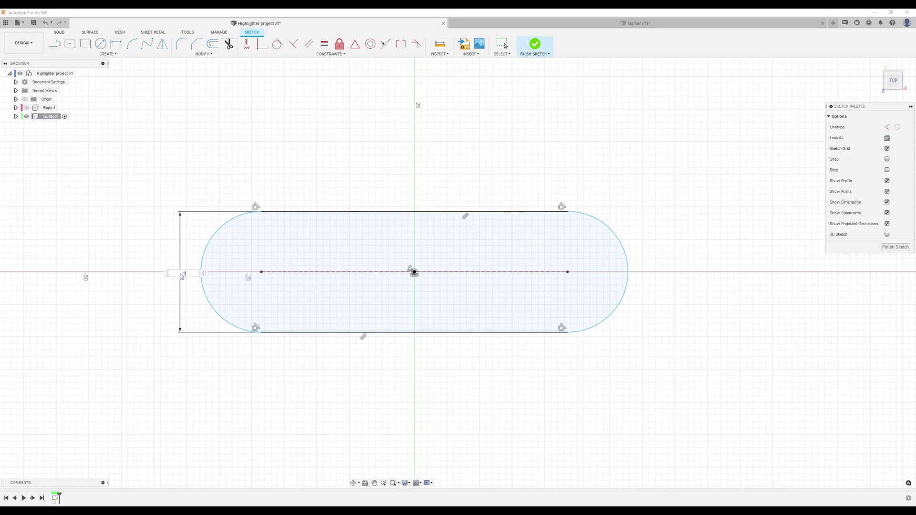
{"action": "type", "text": "6"}
{"action": "key", "text": "Return"}
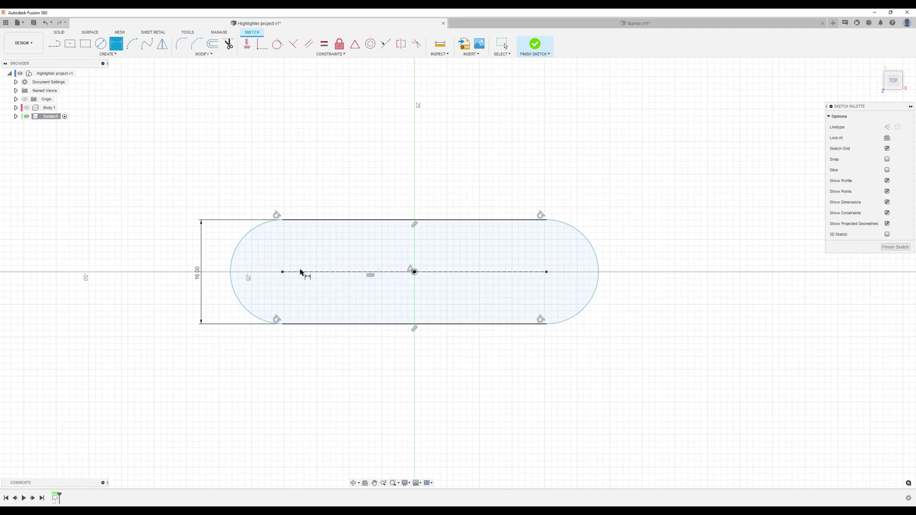
Set the slot's straight edge length to 11 mm, tidy the width dimension's placement and finish the sketch.
{"action": "scroll", "coordinate": [305, 272], "scroll_direction": "up", "scroll_amount": 2}
{"action": "left_click", "coordinate": [431, 195]}
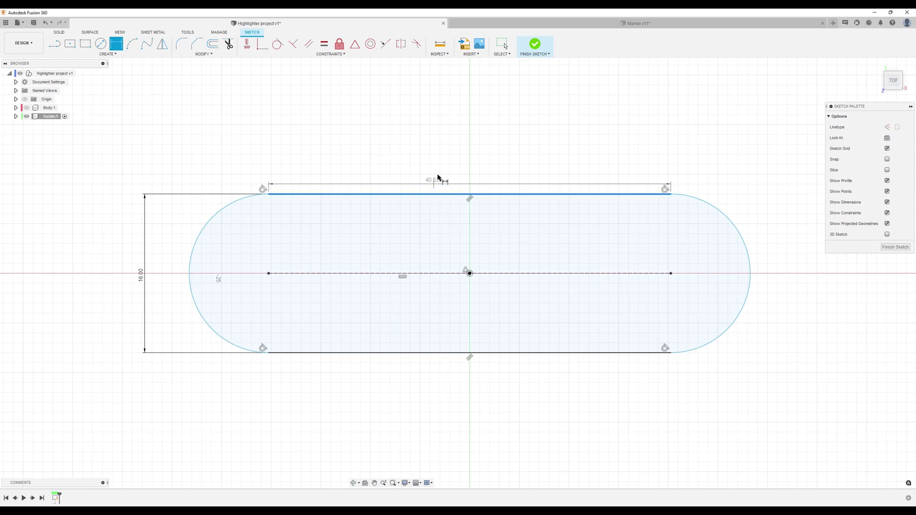
{"action": "left_click", "coordinate": [440, 165]}
{"action": "type", "text": "1"}
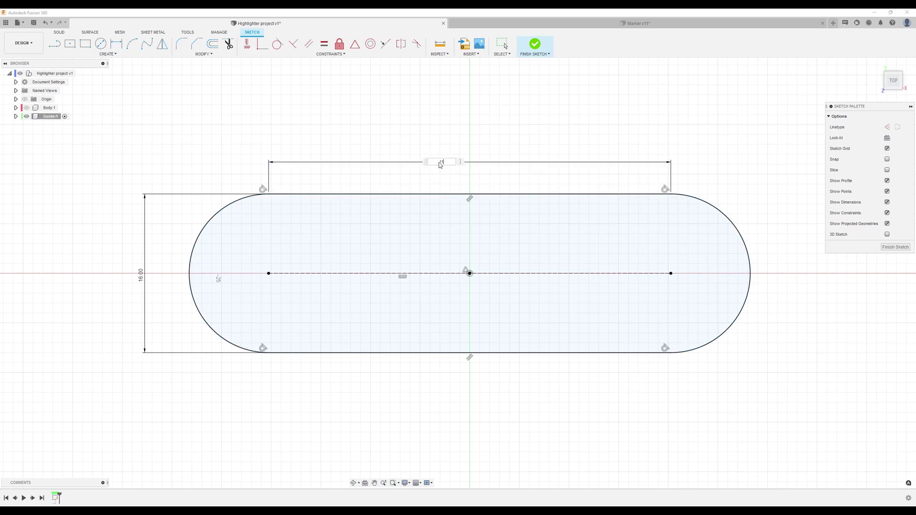
{"action": "key", "text": "Return"}
{"action": "middle_click_drag", "start_coordinate": [646, 221], "coordinate": [631, 219]}
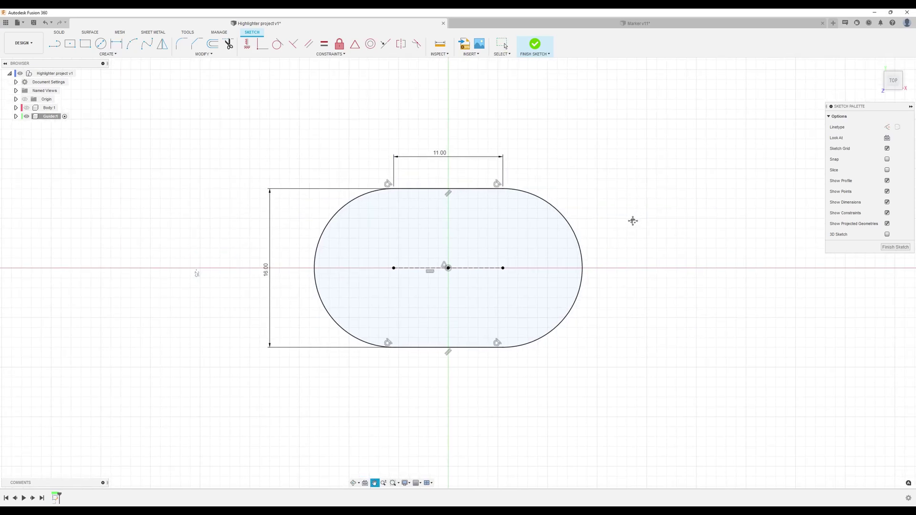
{"action": "left_click_drag", "start_coordinate": [277, 266], "coordinate": [285, 268]}
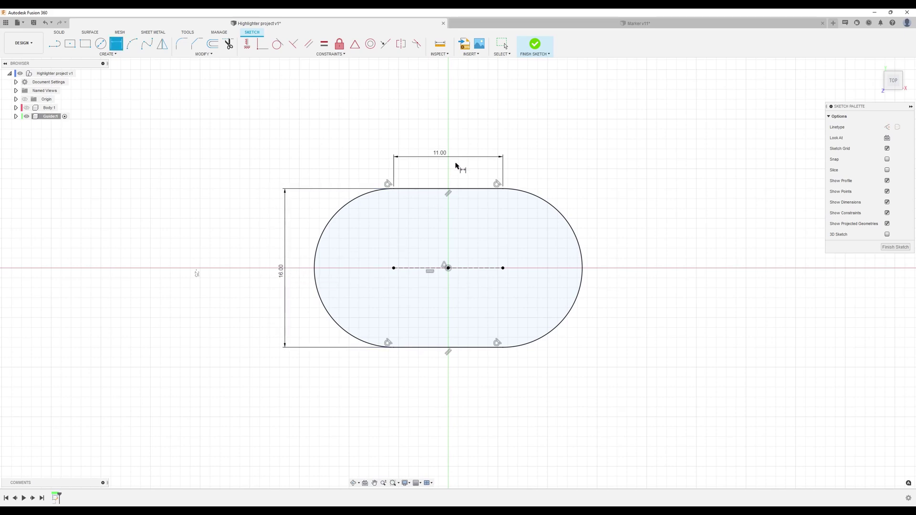
{"action": "left_click", "coordinate": [895, 248]}
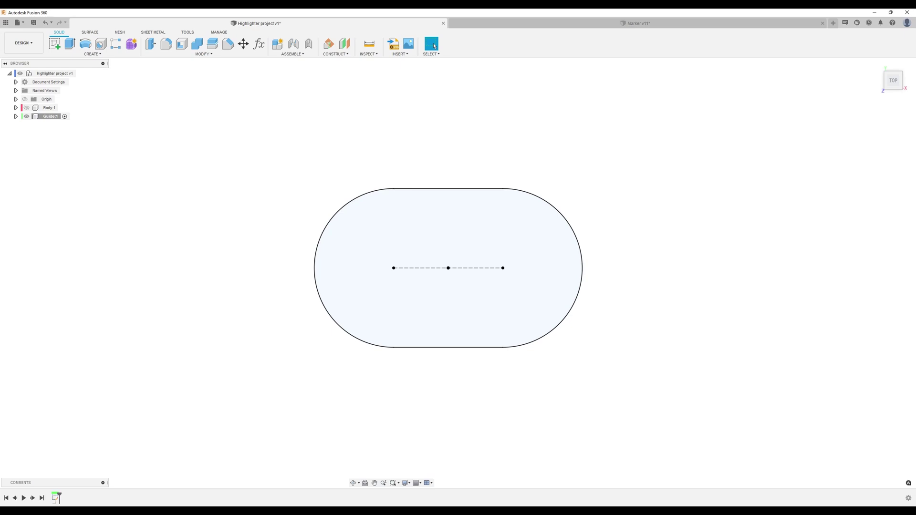
Extrude the slot profile 1.25 mm upward as a new body.
{"action": "left_click", "coordinate": [70, 44]}
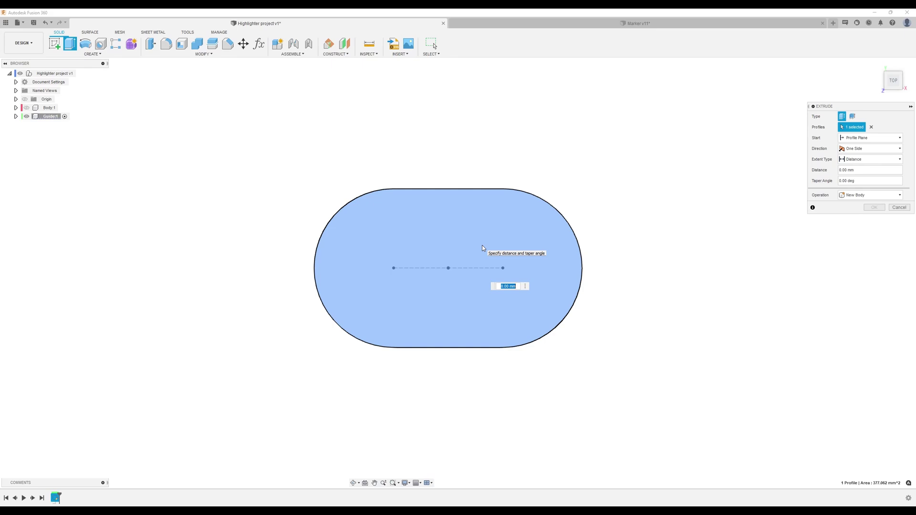
{"action": "type", "text": "1.25"}
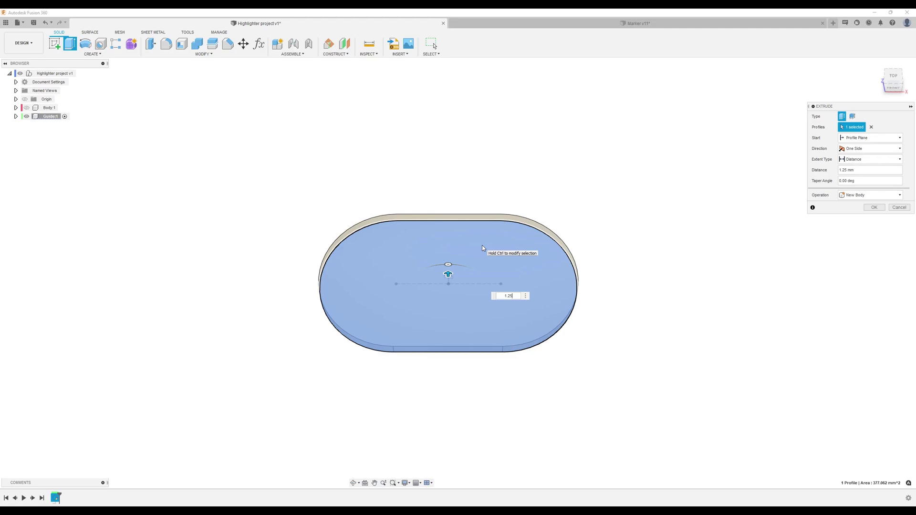
{"action": "key", "text": "Return"}
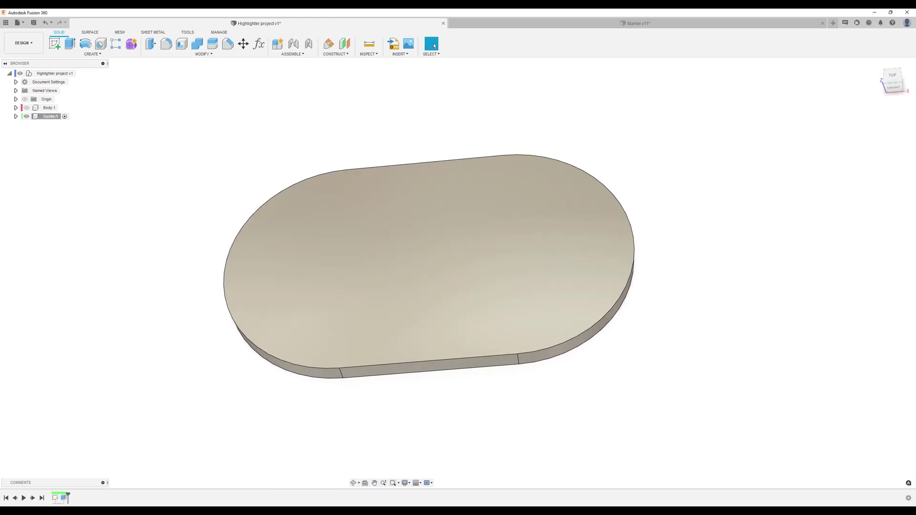
Sketch an outline on the plate's upper face, offset 1.5 mm inward from its edge, and finish the sketch.
{"action": "left_click", "coordinate": [54, 43]}
{"action": "left_click", "coordinate": [514, 219]}
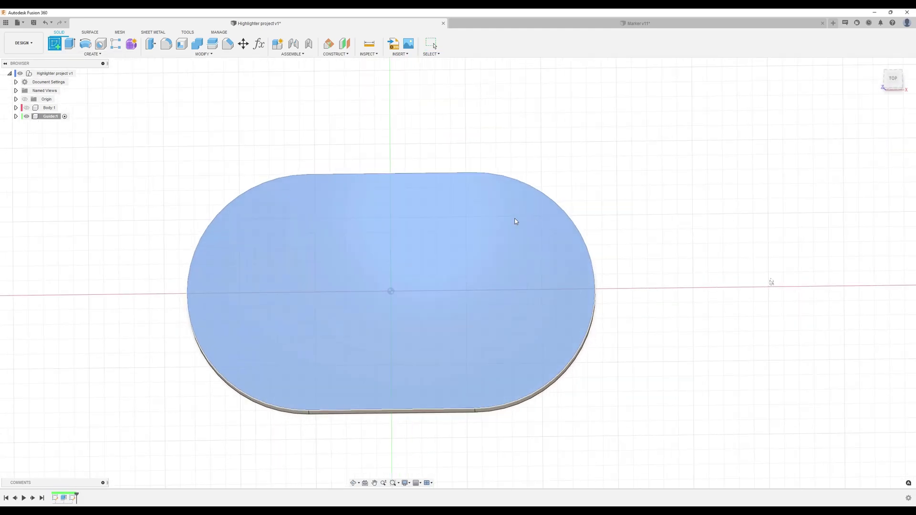
{"action": "left_click", "coordinate": [213, 45]}
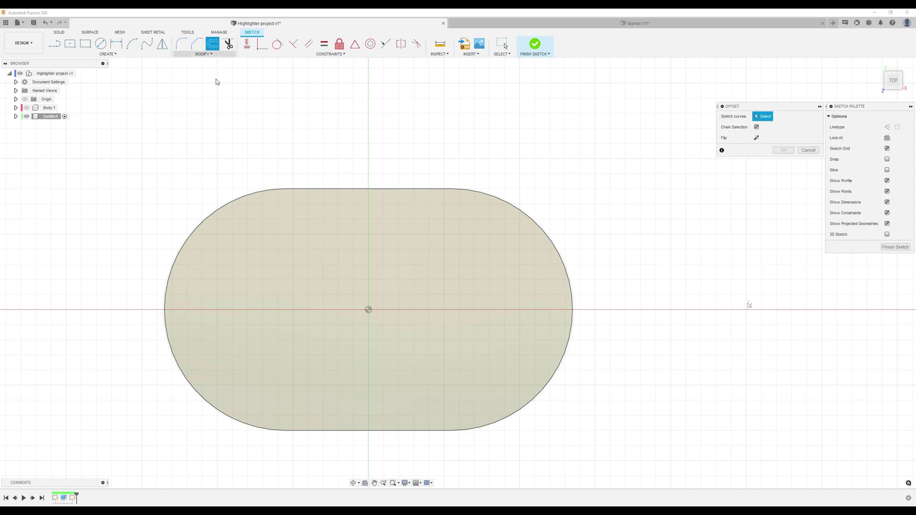
{"action": "left_click", "coordinate": [376, 190]}
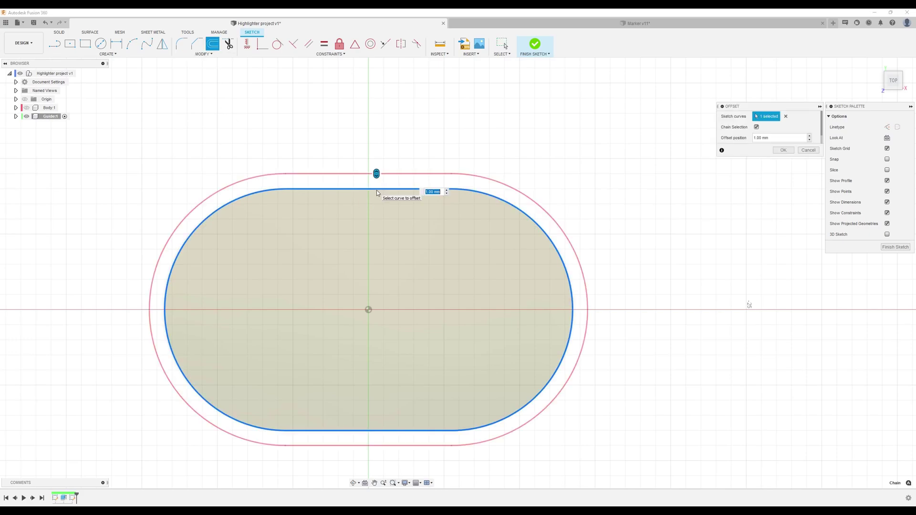
{"action": "key", "text": "BackSpace"}
{"action": "type", "text": "-1.5"}
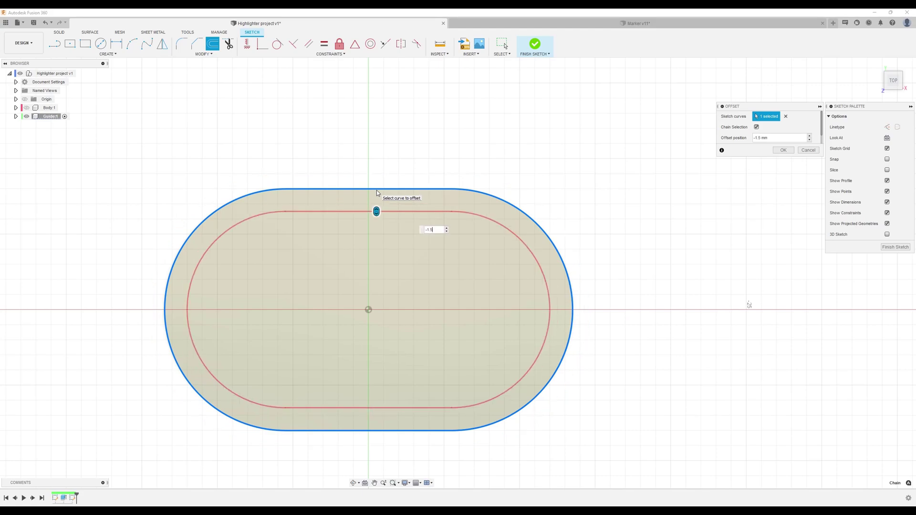
{"action": "left_click", "coordinate": [783, 150]}
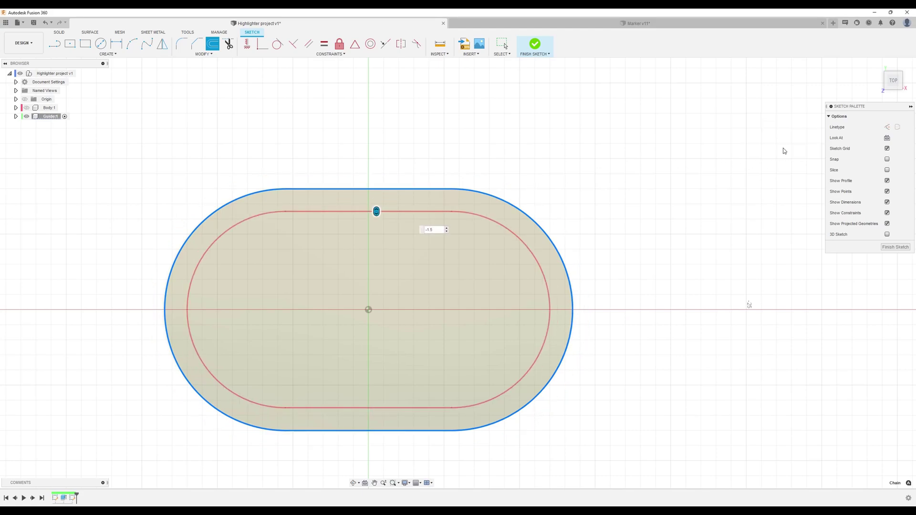
{"action": "left_click", "coordinate": [886, 248]}
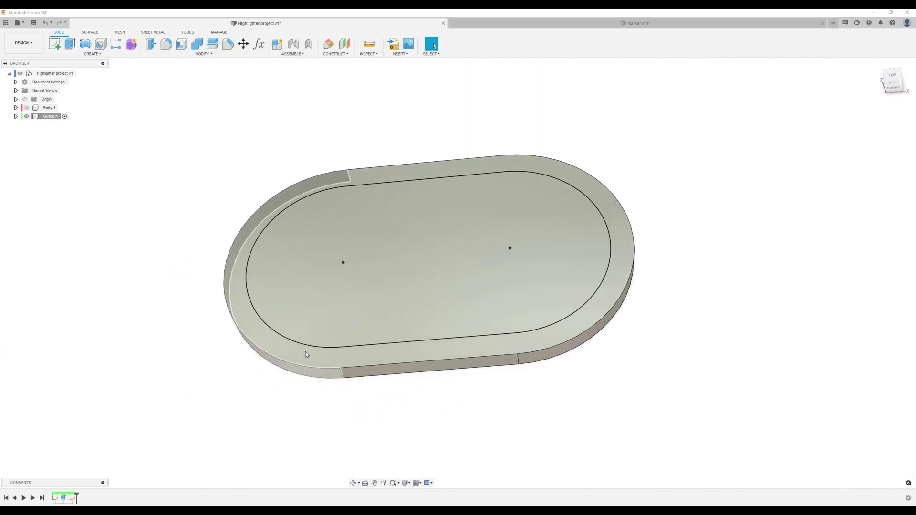
Extrude the inner offset profile 1 mm upward from the plate's face.
{"action": "left_click", "coordinate": [399, 263]}
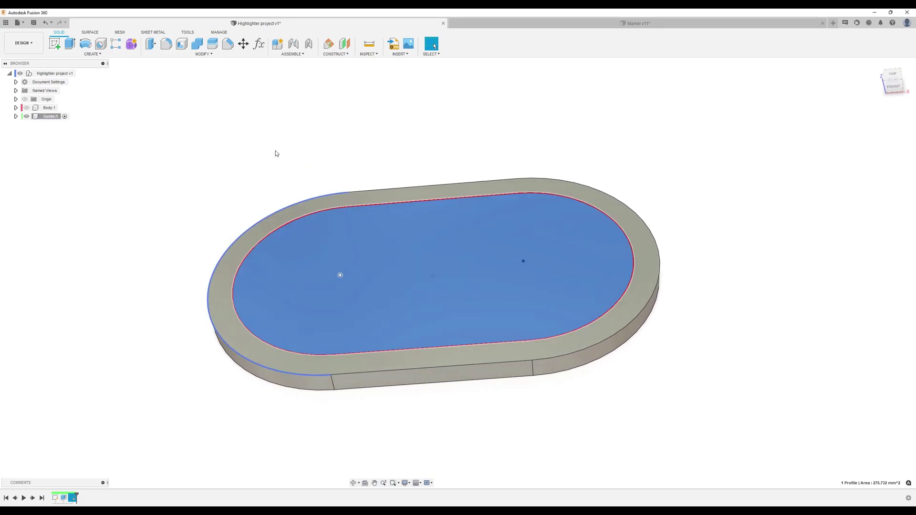
{"action": "key", "text": "e"}
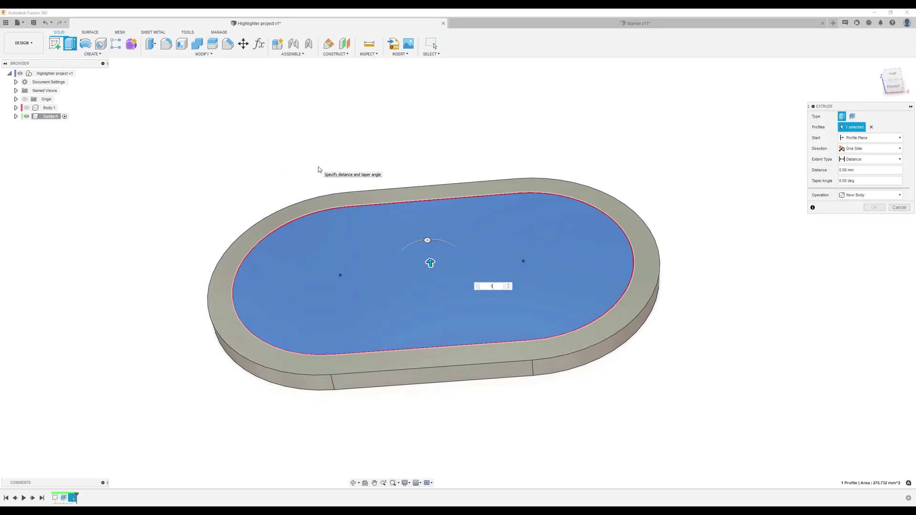
{"action": "type", "text": "1"}
{"action": "key", "text": "Return"}
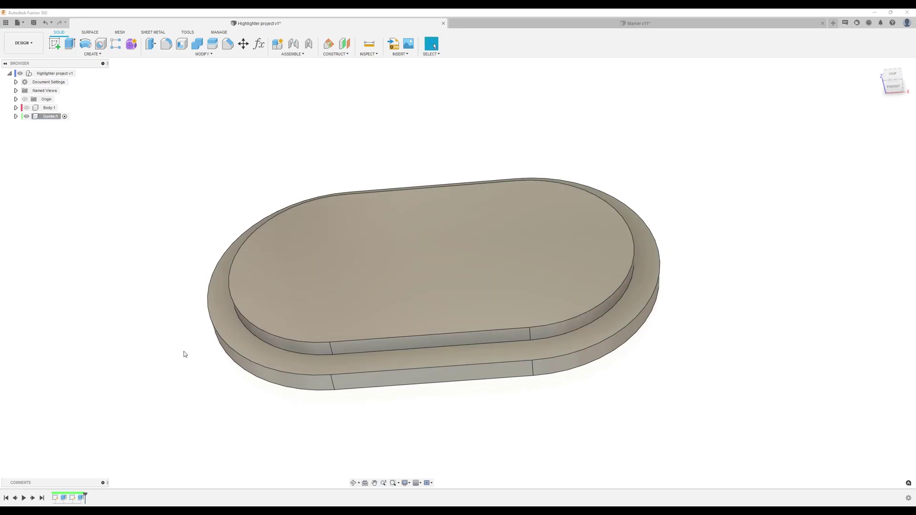
Sketch an 8 mm diameter circle centred on the origin on the raised step's upper face and finish the sketch.
{"action": "left_click", "coordinate": [55, 44]}
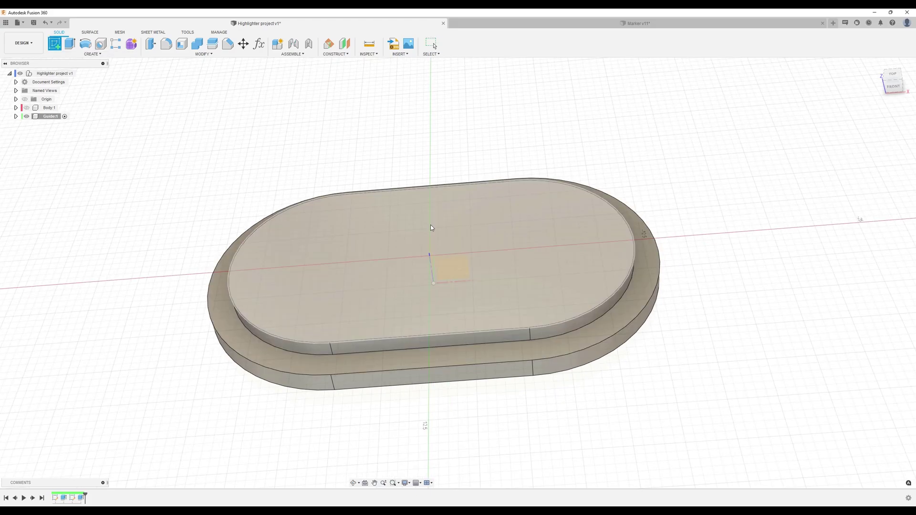
{"action": "left_click", "coordinate": [431, 227]}
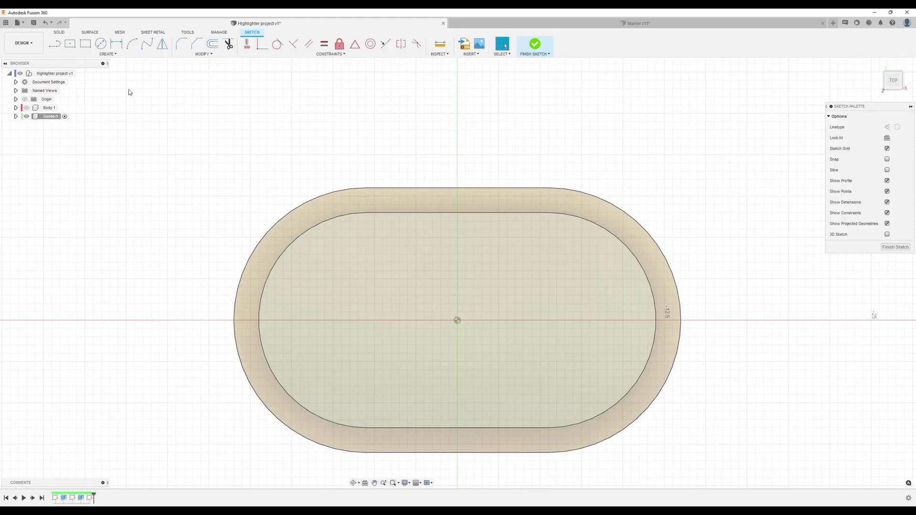
{"action": "left_click", "coordinate": [101, 44]}
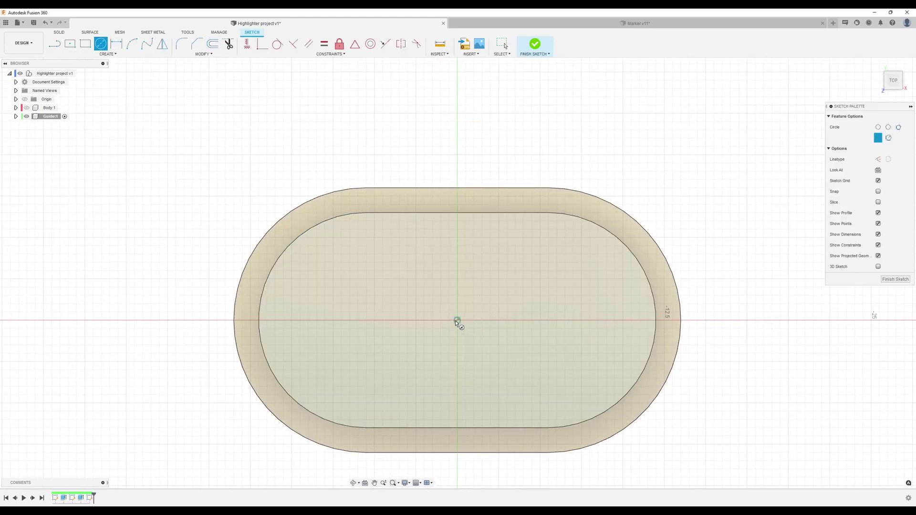
{"action": "left_click", "coordinate": [456, 321]}
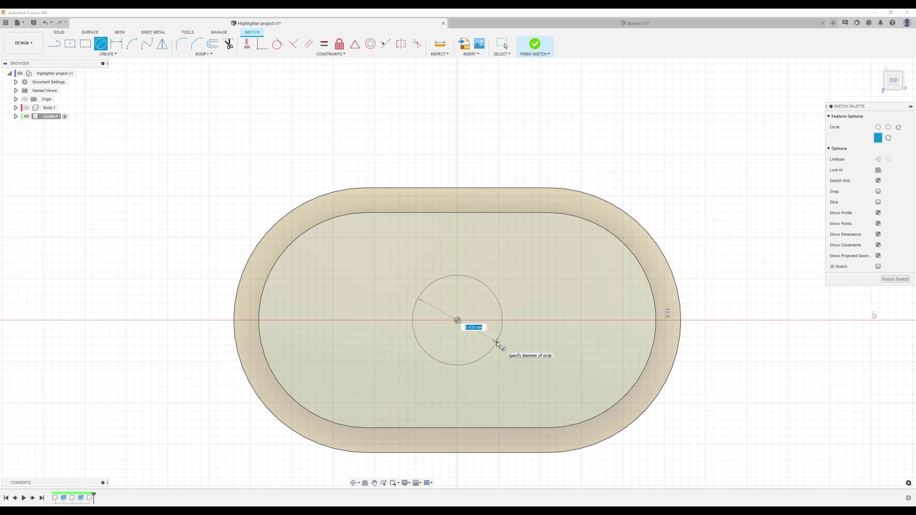
{"action": "type", "text": "8"}
{"action": "key", "text": "Return"}
{"action": "key", "text": "Escape"}
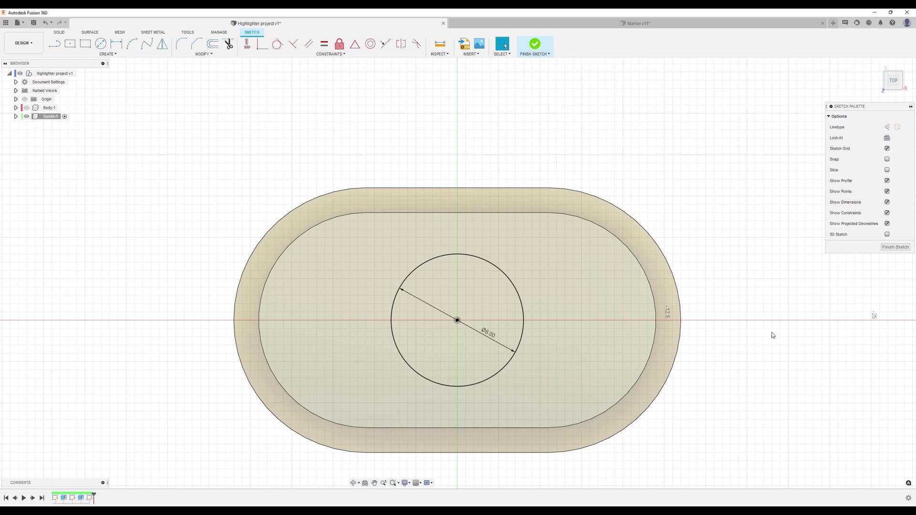
{"action": "left_click", "coordinate": [895, 247]}
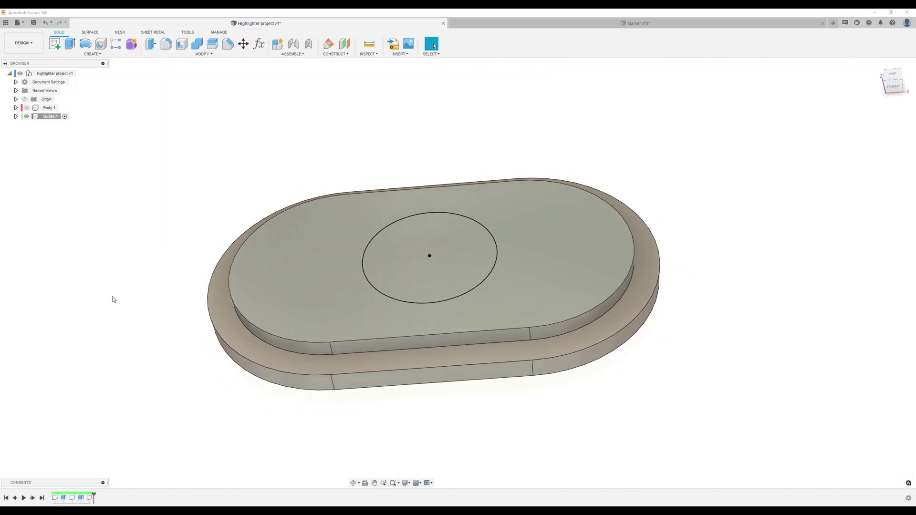
Start an extrusion of the circle profile with a distance of 5 mm upward.
{"action": "scroll", "coordinate": [508, 138], "scroll_direction": "up", "scroll_amount": 5}
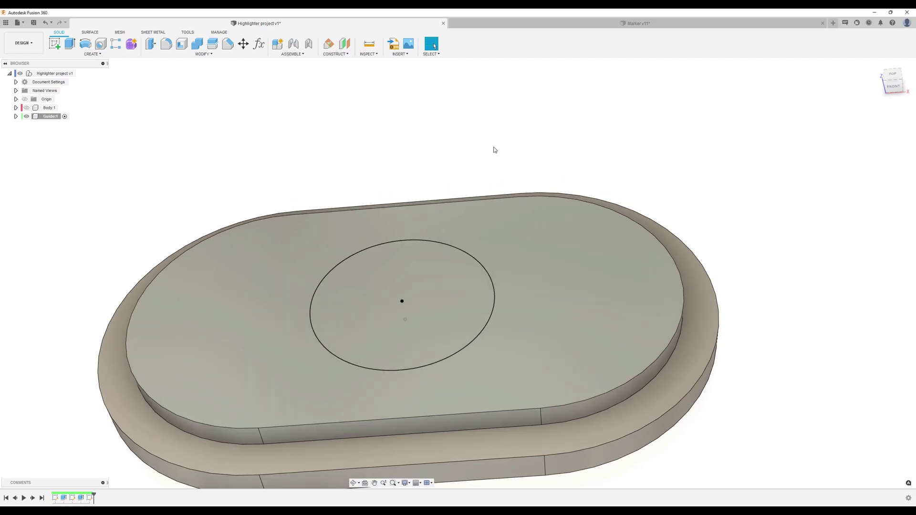
{"action": "scroll", "coordinate": [493, 150], "scroll_direction": "down", "scroll_amount": 3}
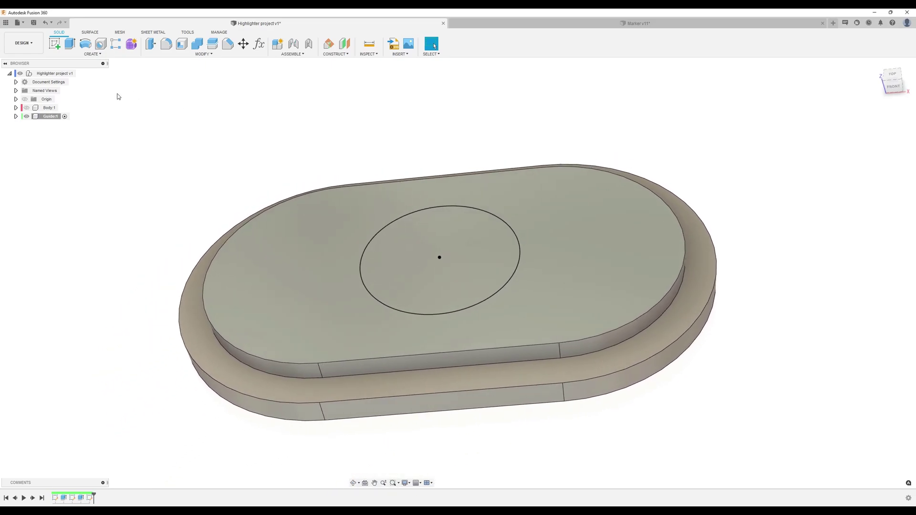
{"action": "left_click", "coordinate": [69, 45]}
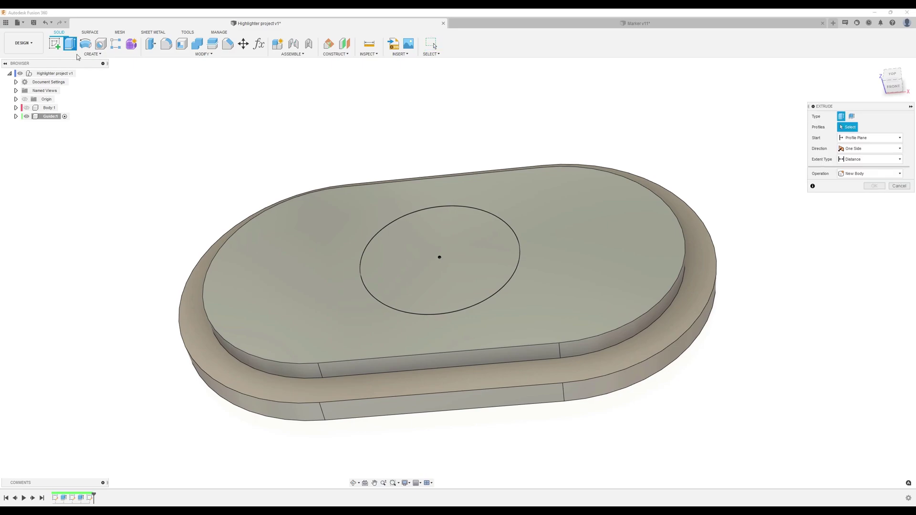
{"action": "left_click", "coordinate": [431, 235]}
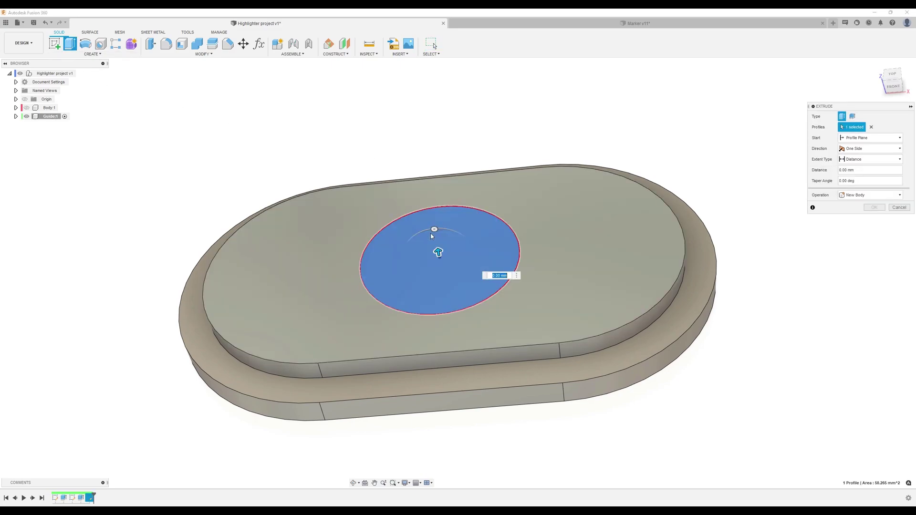
{"action": "mouse_move", "coordinate": [433, 231]}
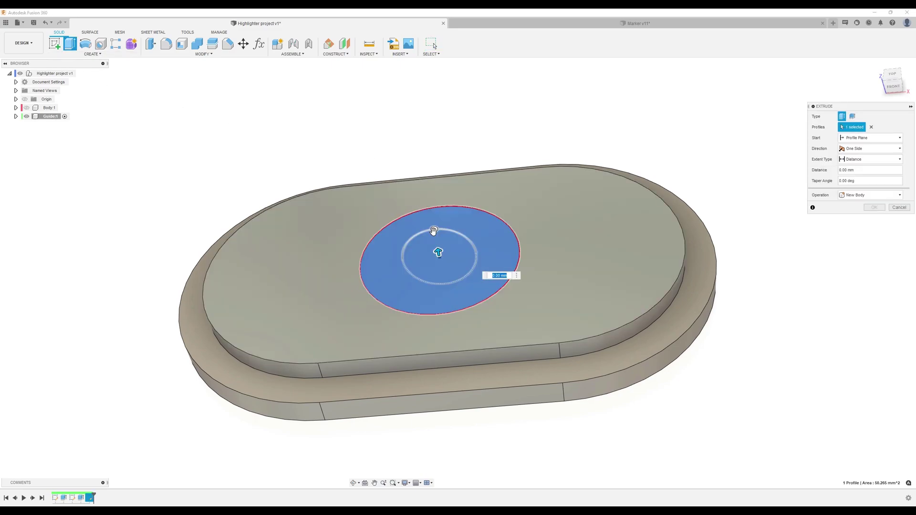
{"action": "type", "text": "5"}
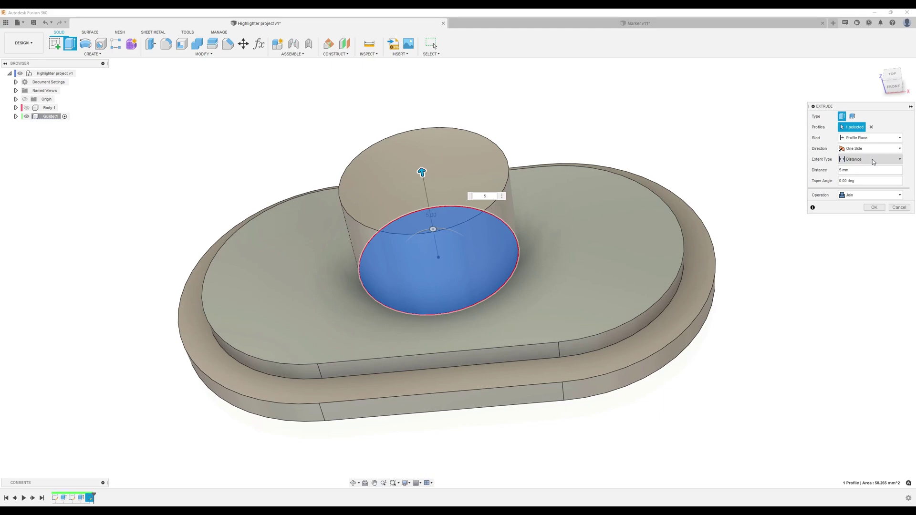
Offset the extrusion's start 13 mm above the sketch plane and create the cylinder as a new body.
{"action": "left_click", "coordinate": [857, 161]}
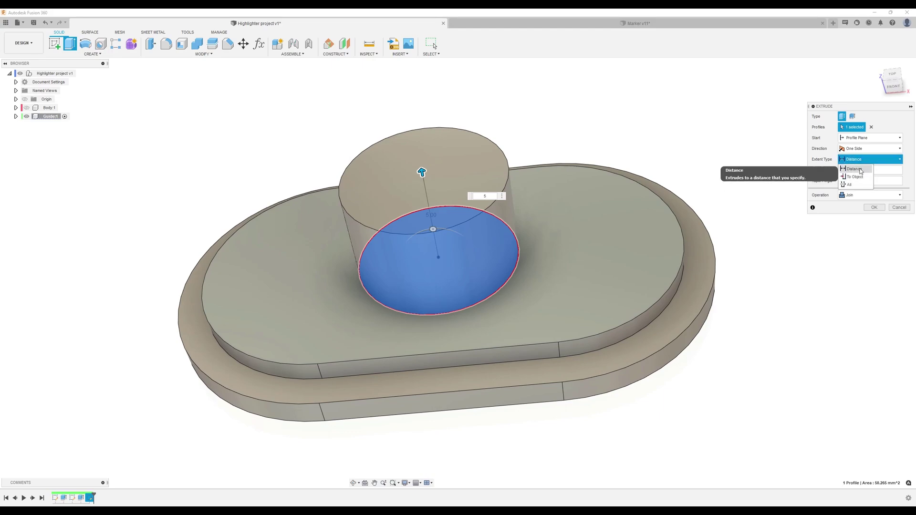
{"action": "left_click", "coordinate": [863, 162]}
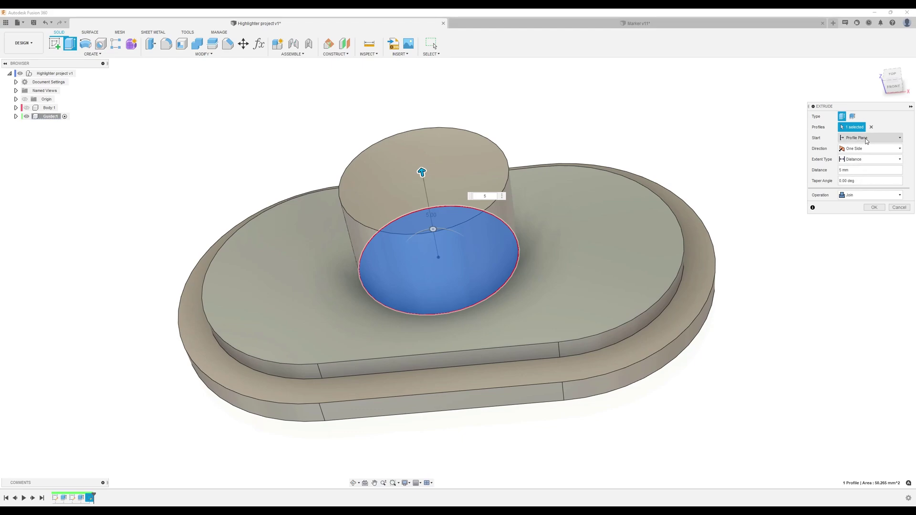
{"action": "left_click", "coordinate": [866, 139]}
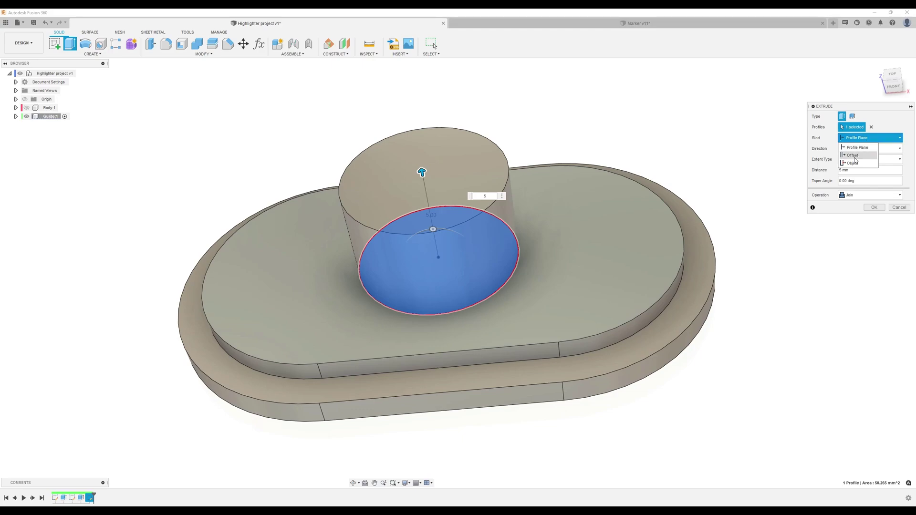
{"action": "left_click", "coordinate": [855, 157]}
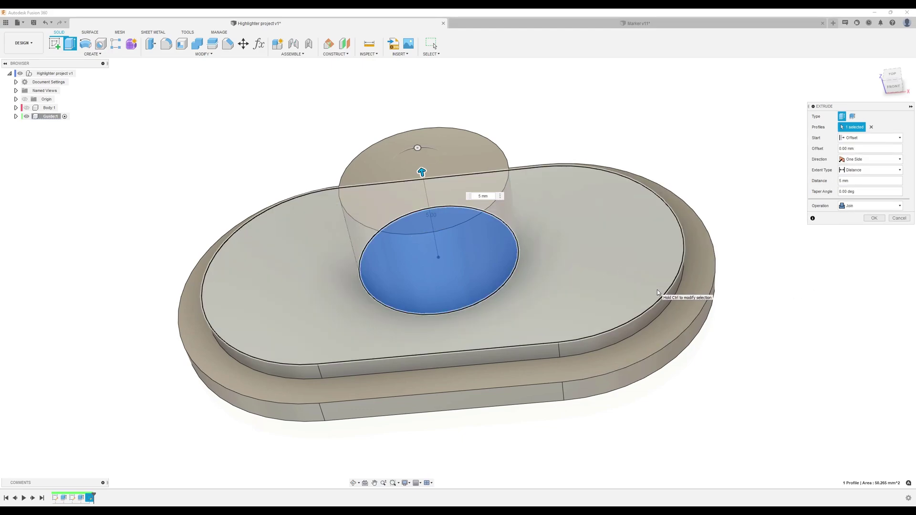
{"action": "left_click", "coordinate": [859, 149]}
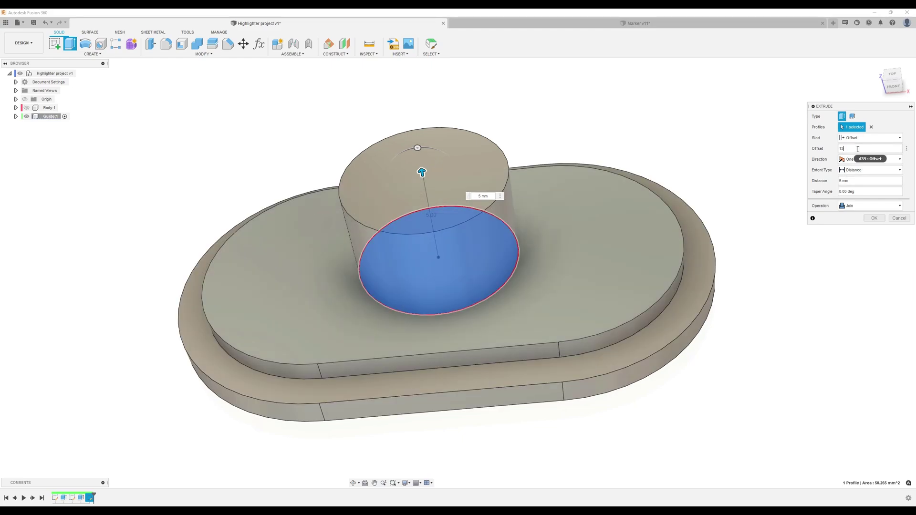
{"action": "type", "text": "13"}
{"action": "scroll", "coordinate": [759, 226], "scroll_direction": "down", "scroll_amount": 3}
{"action": "scroll", "coordinate": [699, 271], "scroll_direction": "up", "scroll_amount": 3}
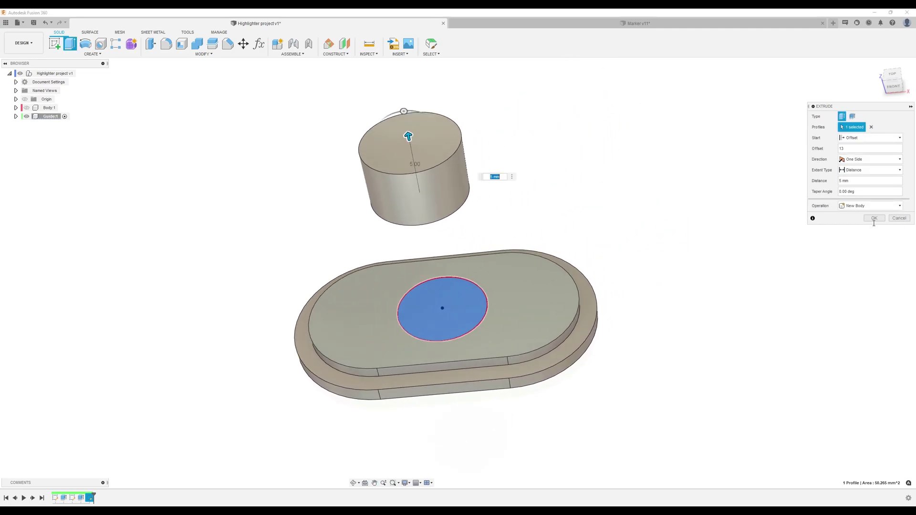
{"action": "left_click", "coordinate": [876, 219]}
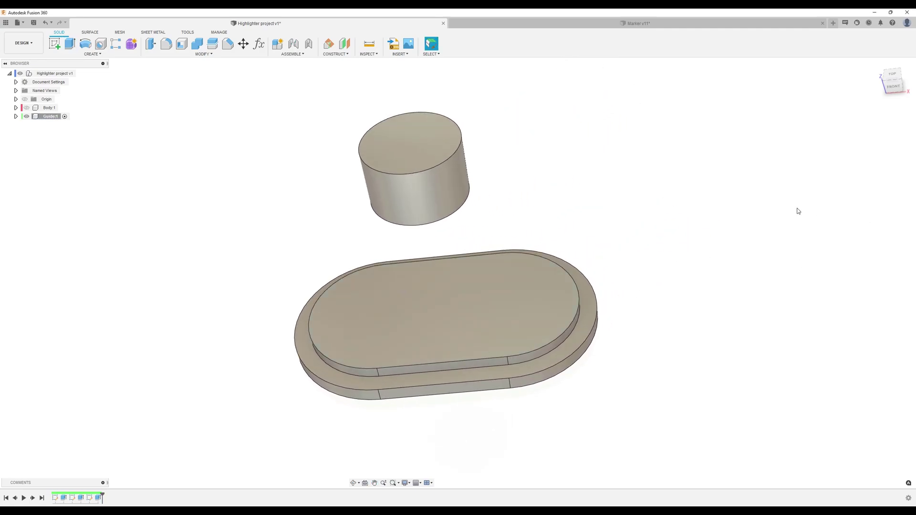
Start a sketch on the front plane and project the raised step's two rounded upper edges and the cylinder's lower edge.
{"action": "mouse_move", "coordinate": [745, 231]}
{"action": "middle_mouse_down", "text": "shift"}
{"action": "mouse_move", "coordinate": [728, 230]}
{"action": "mouse_move", "coordinate": [753, 219]}
{"action": "middle_mouse_up", "text": "shift"}
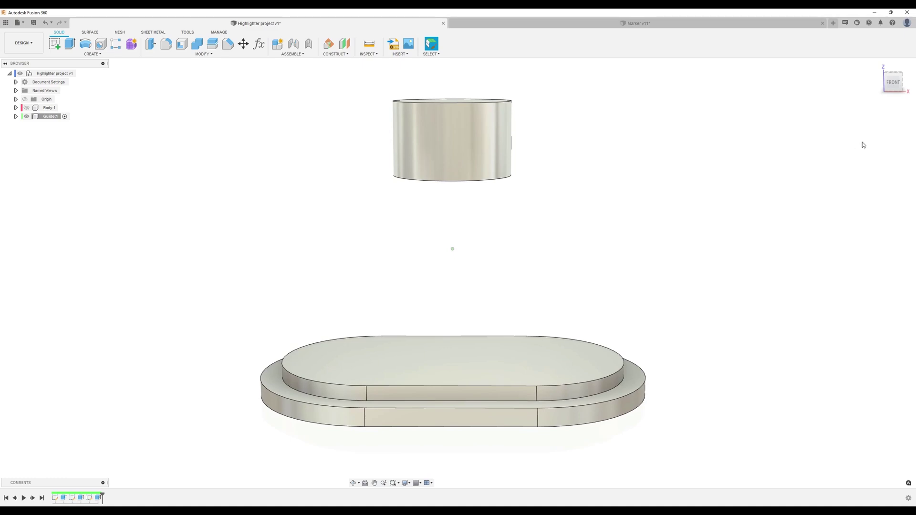
{"action": "left_click", "coordinate": [894, 85]}
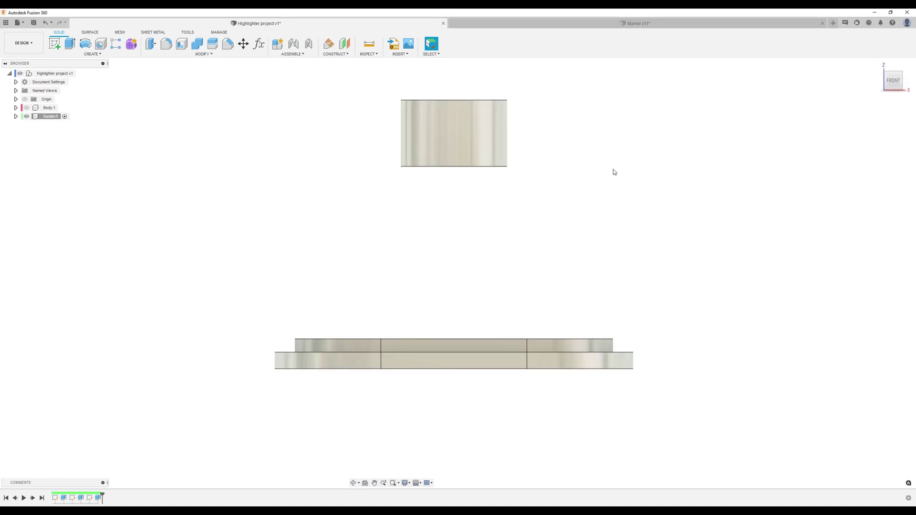
{"action": "left_click", "coordinate": [55, 43]}
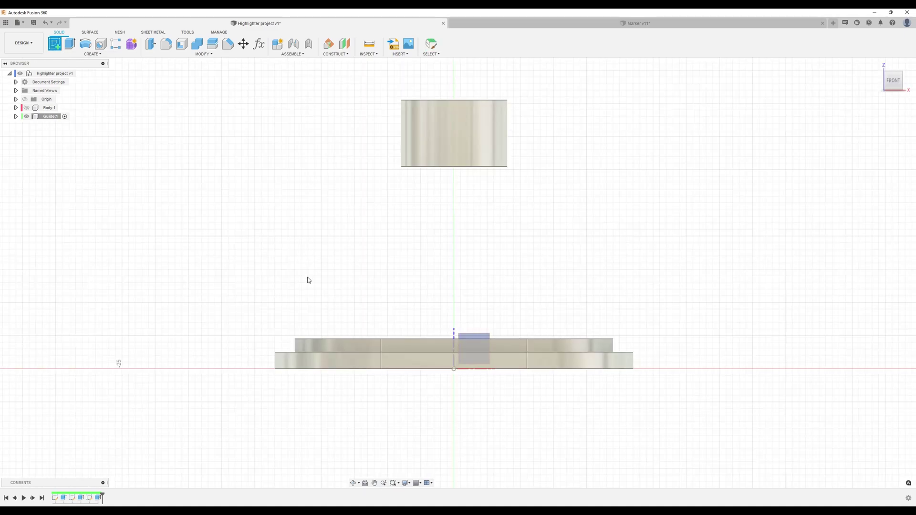
{"action": "left_click", "coordinate": [480, 338]}
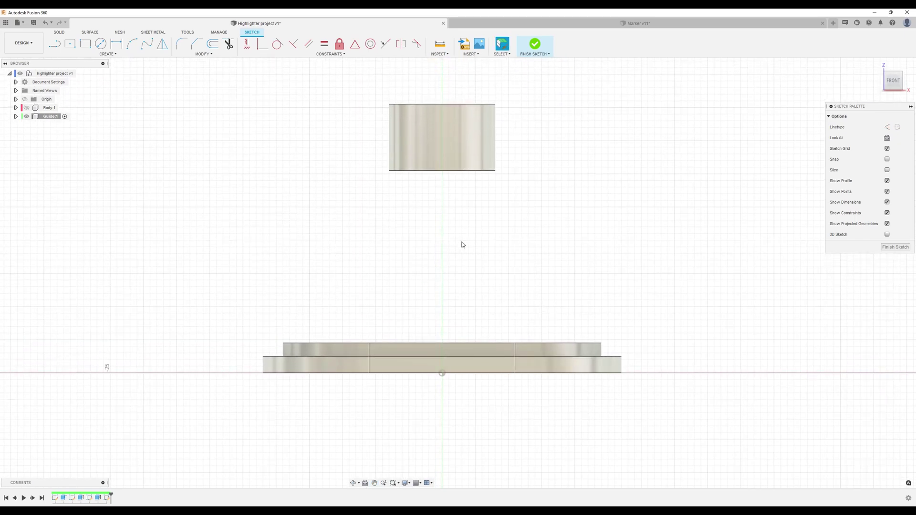
{"action": "key", "text": "p"}
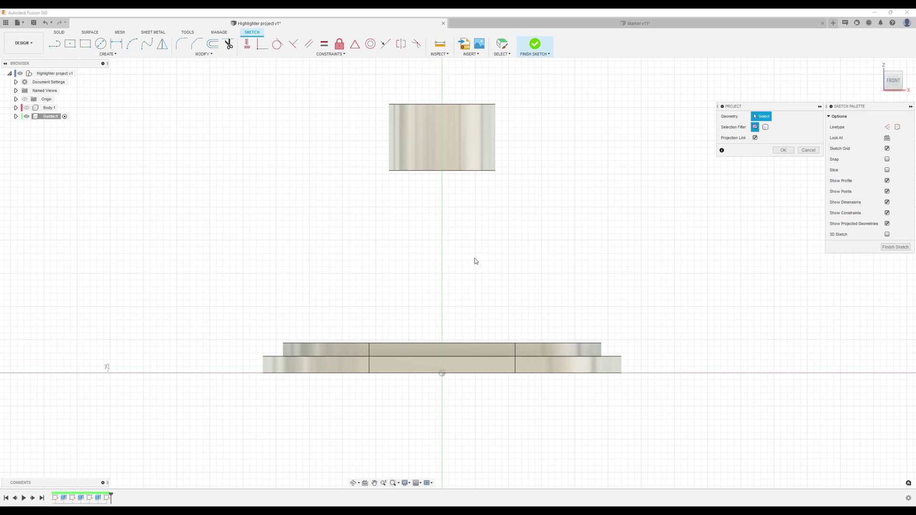
{"action": "left_click", "coordinate": [327, 347]}
{"action": "left_click", "coordinate": [559, 346]}
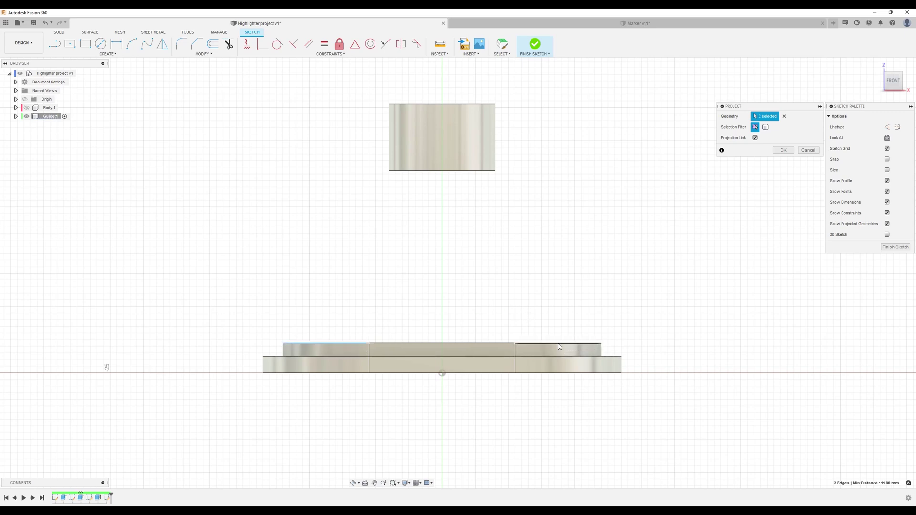
{"action": "left_click", "coordinate": [472, 171]}
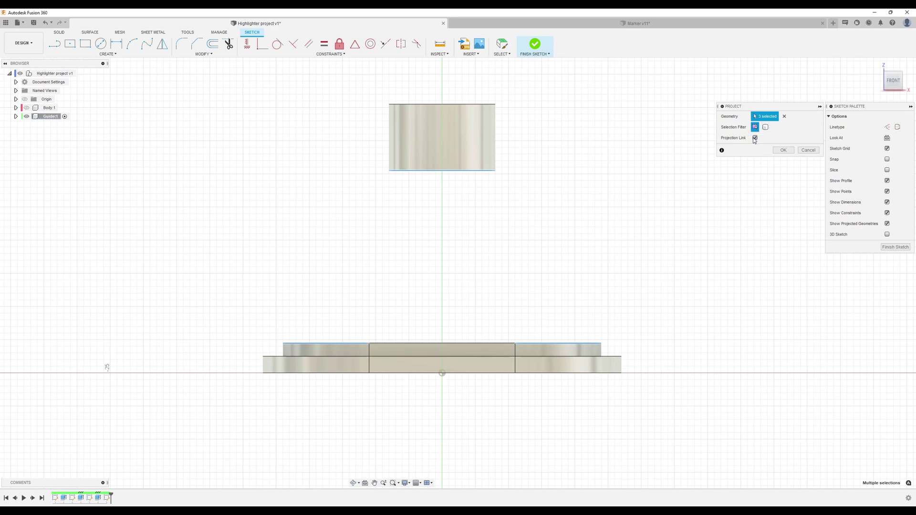
{"action": "left_click", "coordinate": [784, 151]}
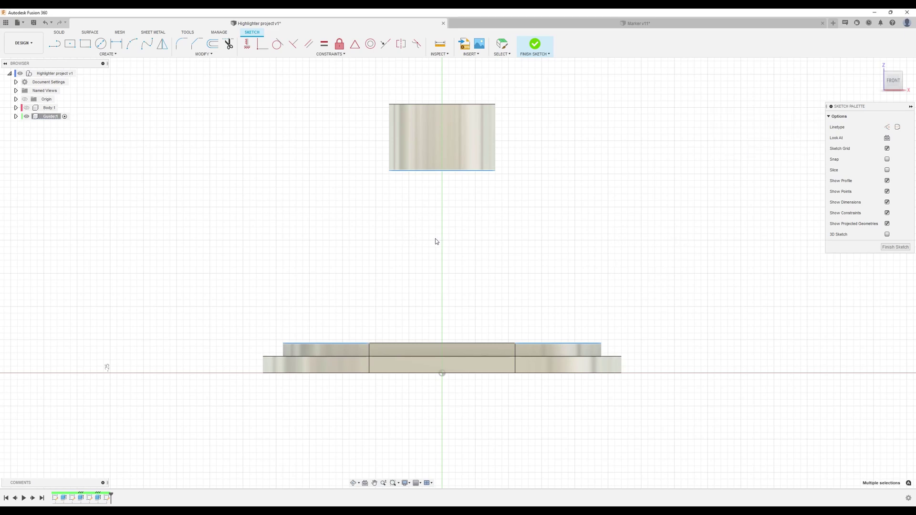
Draw a three-point arc from the raised step's upper-left corner to just outside the cylinder's lower-left corner, aligning its end horizontally with that corner.
{"action": "left_click", "coordinate": [122, 54]}
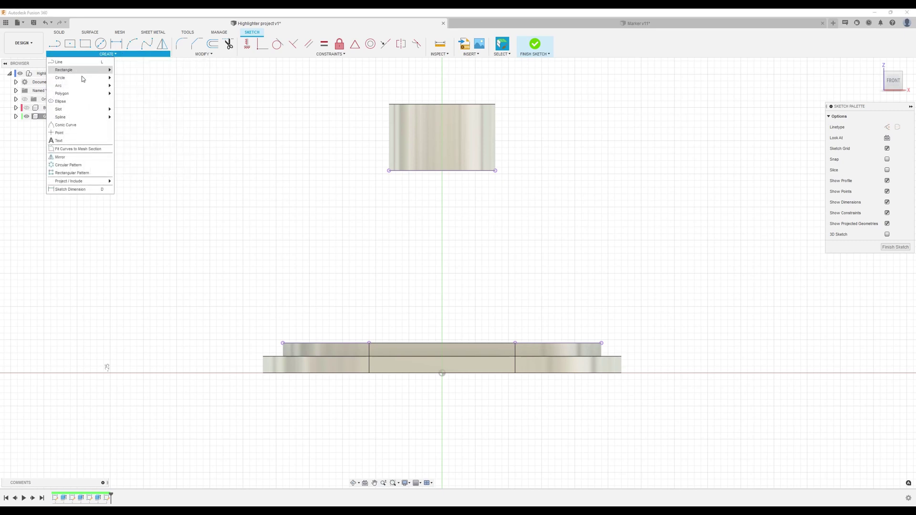
{"action": "mouse_move", "coordinate": [88, 86]}
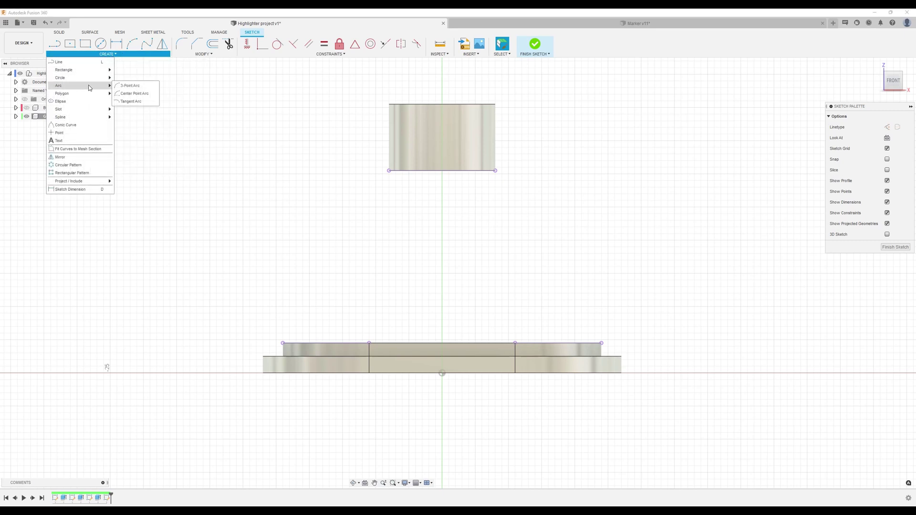
{"action": "left_click", "coordinate": [136, 86]}
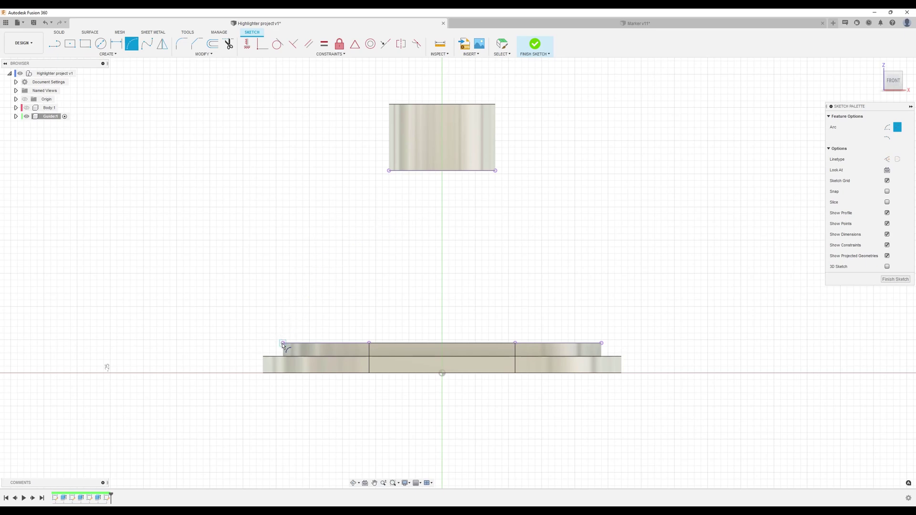
{"action": "left_click", "coordinate": [283, 343]}
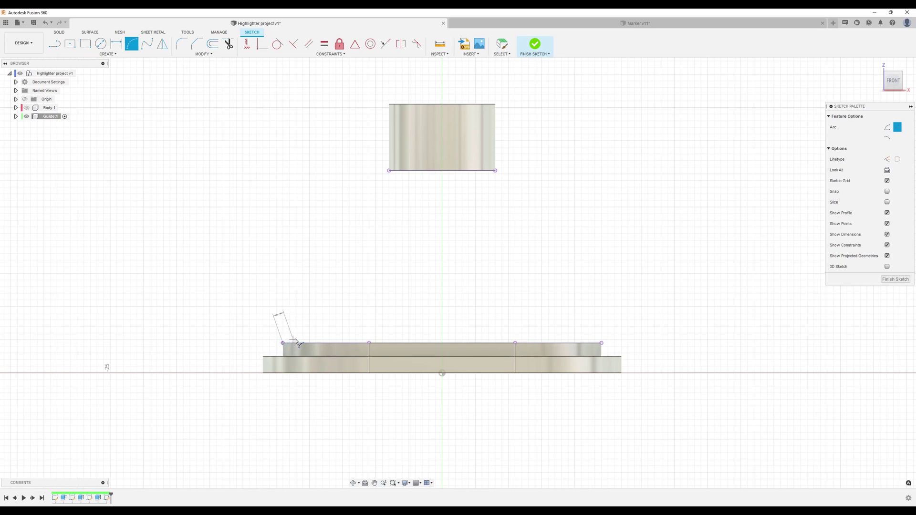
{"action": "left_click", "coordinate": [379, 171]}
{"action": "left_click", "coordinate": [361, 252]}
{"action": "scroll", "coordinate": [420, 224], "scroll_direction": "up", "scroll_amount": 3}
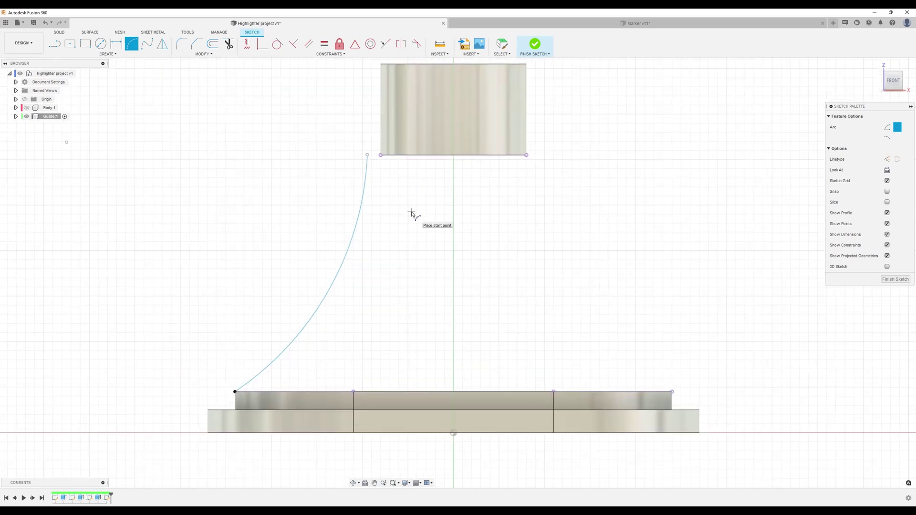
{"action": "scroll", "coordinate": [415, 213], "scroll_direction": "down", "scroll_amount": 1}
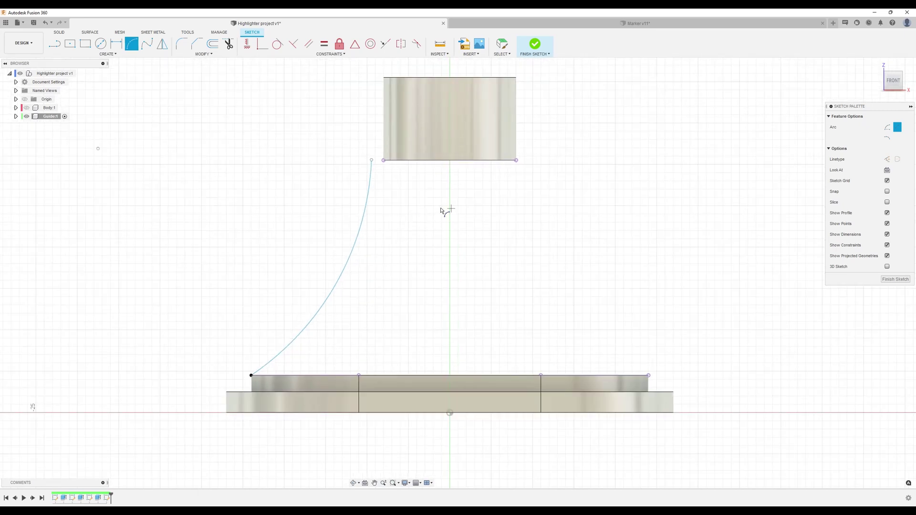
{"action": "left_click", "coordinate": [248, 45]}
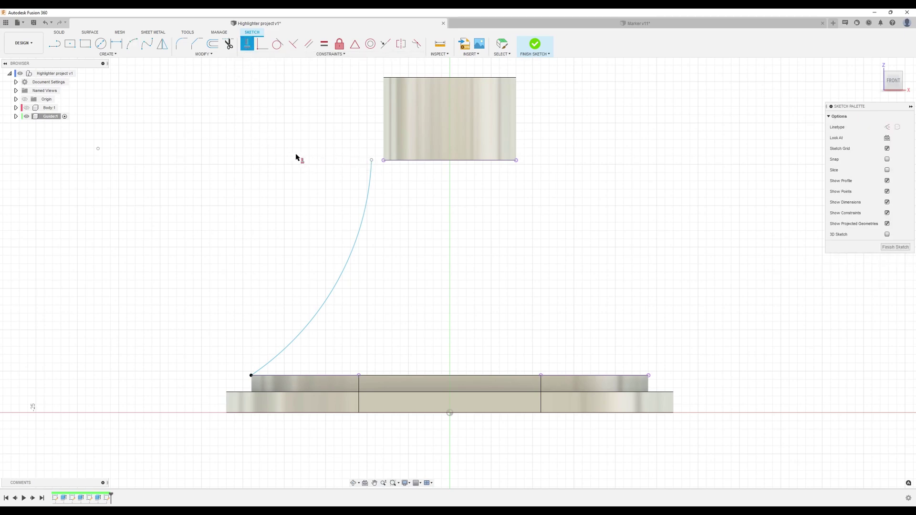
{"action": "key", "text": "Escape"}
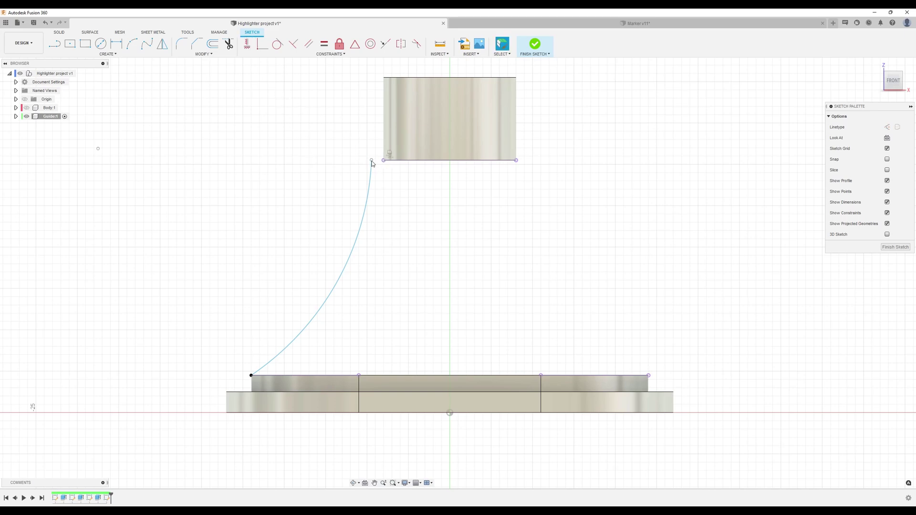
Constrain the arc's upper endpoint horizontally to the cylinder's lower-left corner.
{"action": "left_click", "coordinate": [247, 44]}
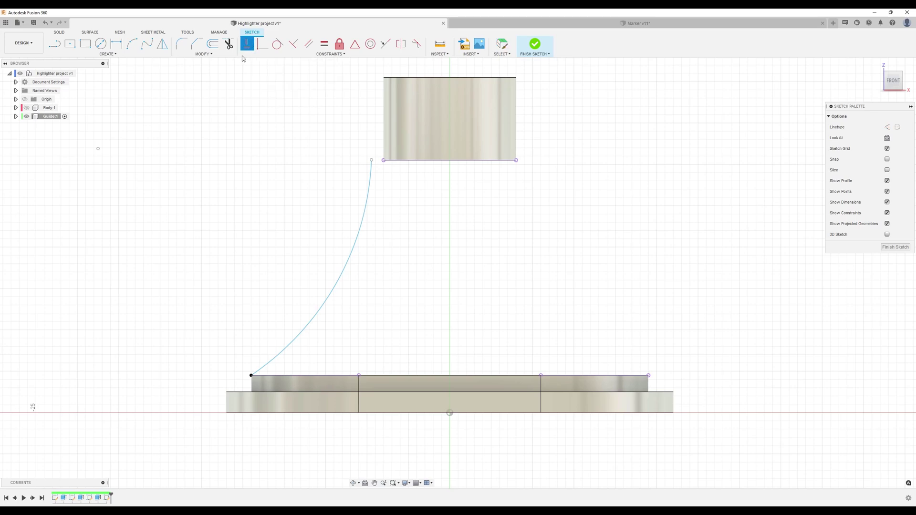
{"action": "left_click", "coordinate": [371, 160]}
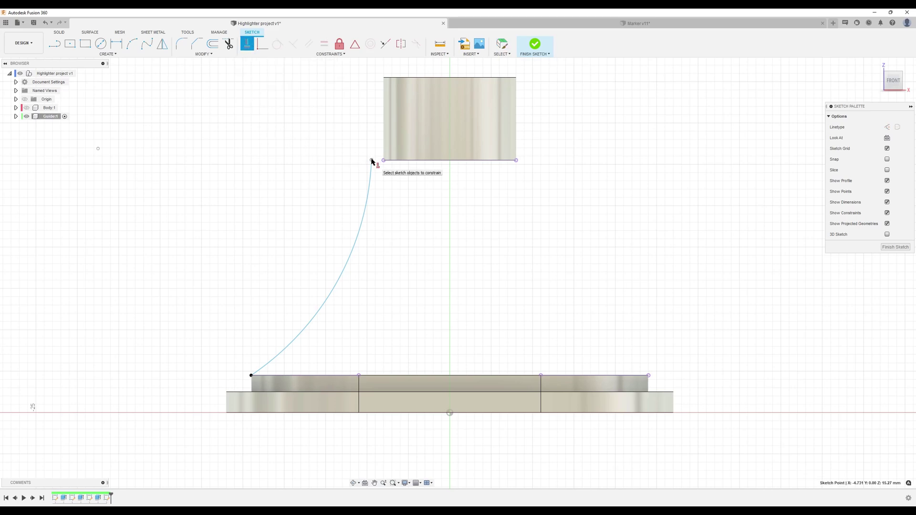
{"action": "left_click", "coordinate": [384, 160]}
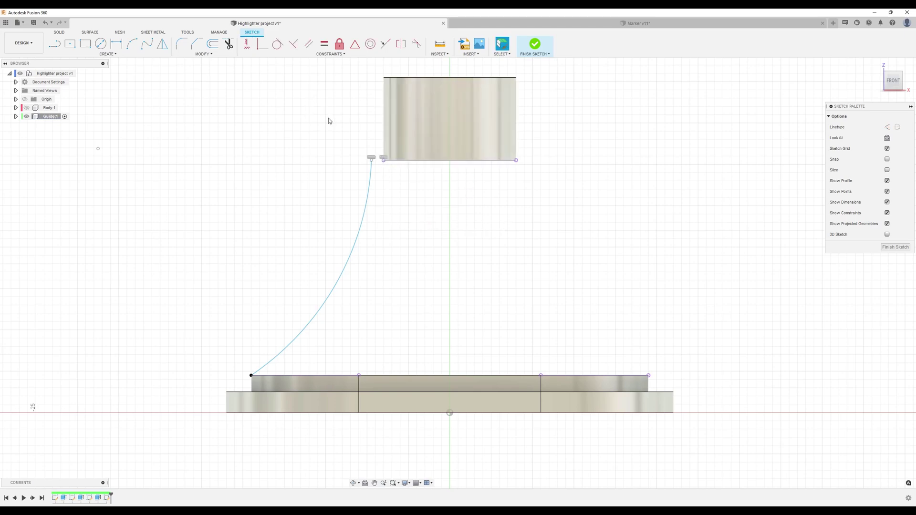
Dimension the horizontal gap between the arc's upper endpoint and the cylinder's lower-left corner as 0.15 mm.
{"action": "left_click", "coordinate": [116, 44]}
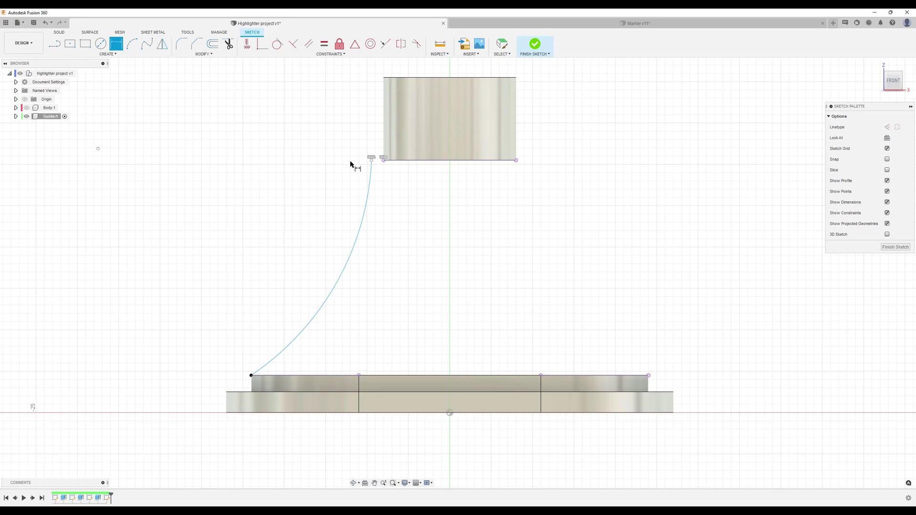
{"action": "left_click", "coordinate": [371, 160]}
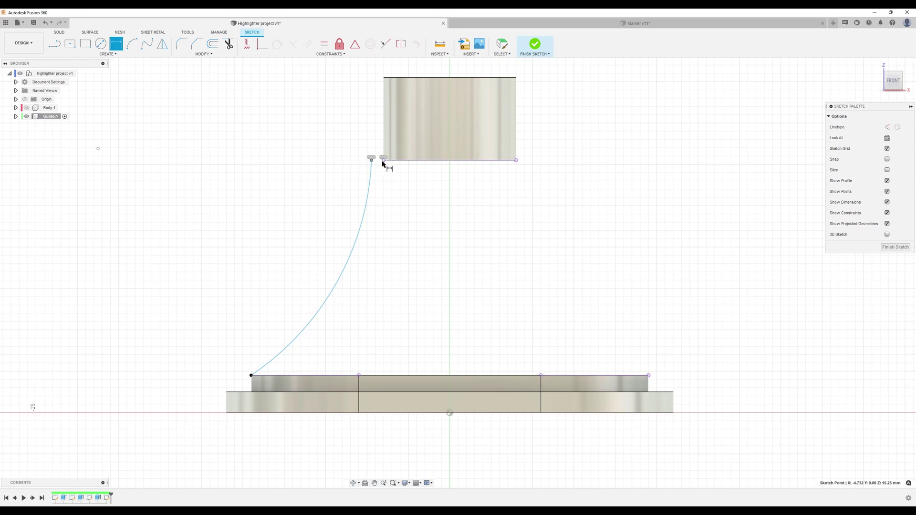
{"action": "left_click", "coordinate": [383, 160]}
{"action": "scroll", "coordinate": [382, 160], "scroll_direction": "up", "scroll_amount": 5}
{"action": "scroll", "coordinate": [380, 160], "scroll_direction": "up", "scroll_amount": 2}
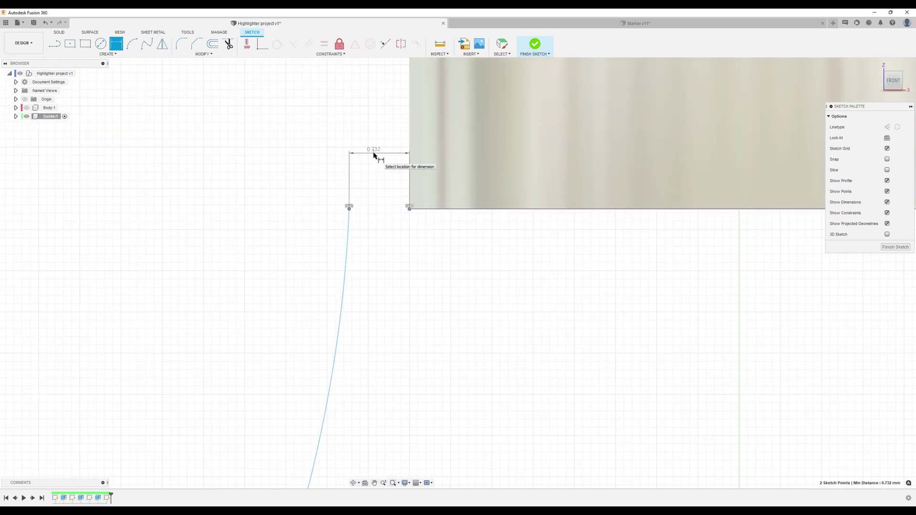
{"action": "left_click", "coordinate": [374, 155]}
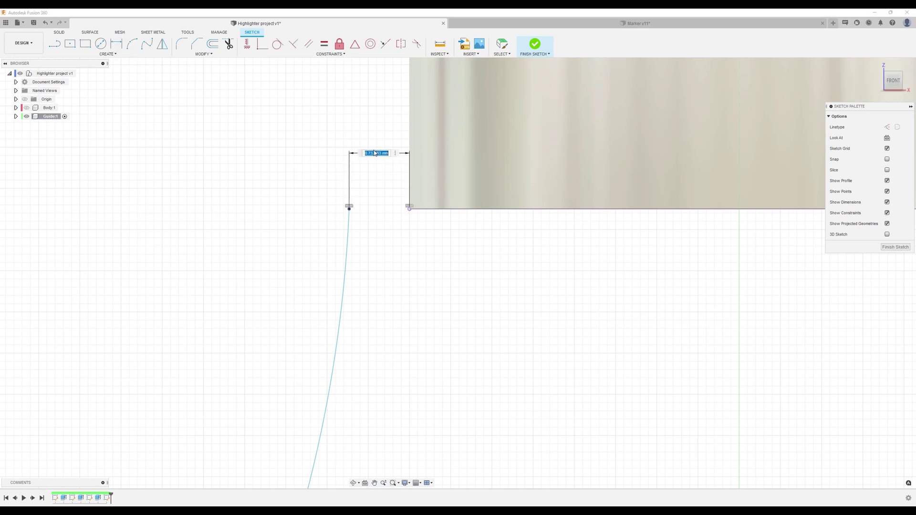
{"action": "key", "text": "Return"}
{"action": "double_click", "coordinate": [381, 151]}
{"action": "type", "text": "15"}
{"action": "key", "text": "Return"}
Dimension the side arc with a radius of 20 mm.
{"action": "key", "text": "d"}
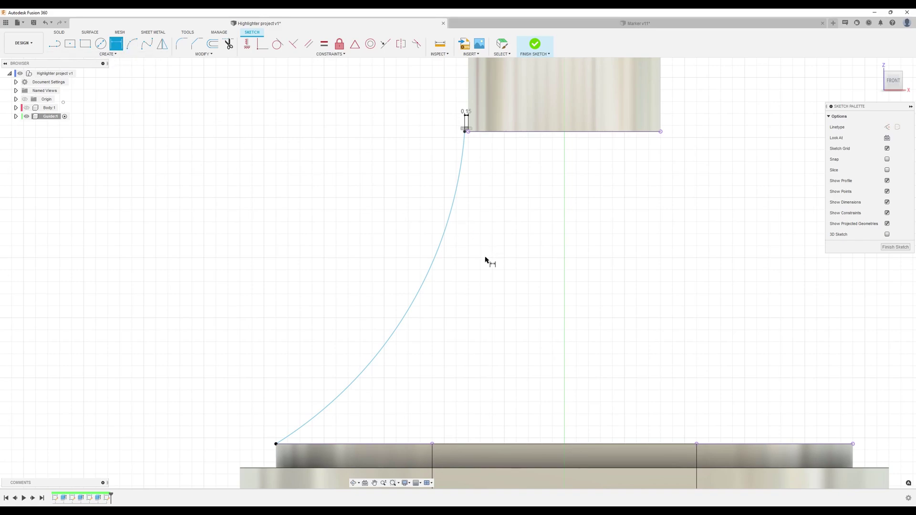
{"action": "left_click", "coordinate": [424, 285]}
{"action": "left_click", "coordinate": [445, 291]}
{"action": "type", "text": "23"}
{"action": "key", "text": "Return"}
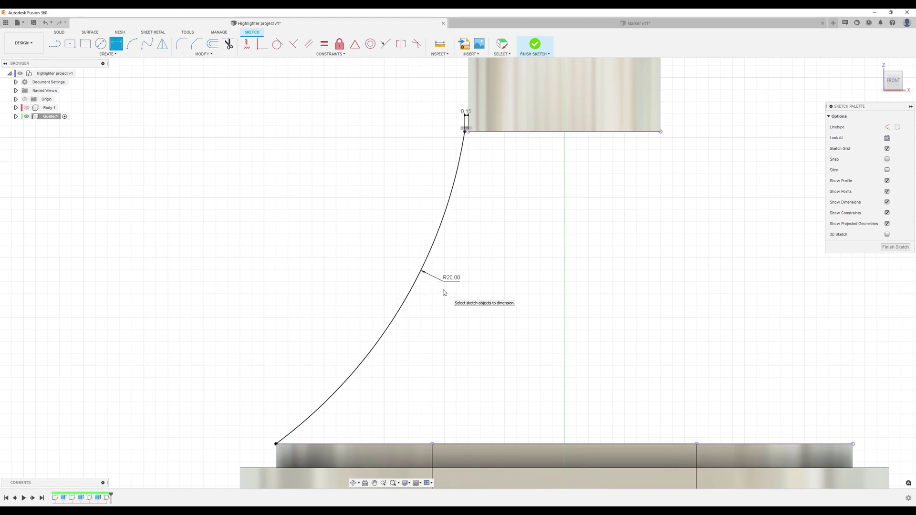
Draw a construction line bridging the raised step's two projected edges and a vertical construction centerline from its midpoint to the cylinder's lower edge midpoint.
{"action": "scroll", "coordinate": [594, 353], "scroll_direction": "down", "scroll_amount": 2}
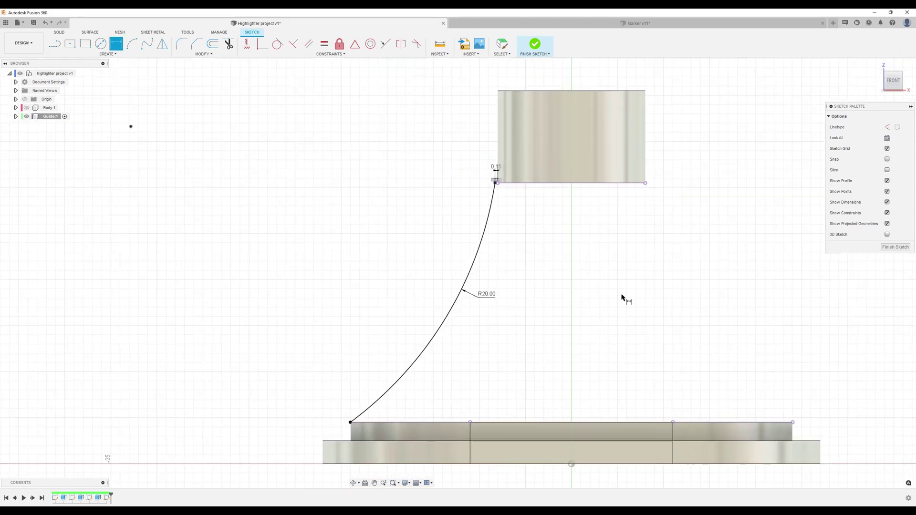
{"action": "middle_click_drag", "start_coordinate": [646, 299], "coordinate": [528, 288]}
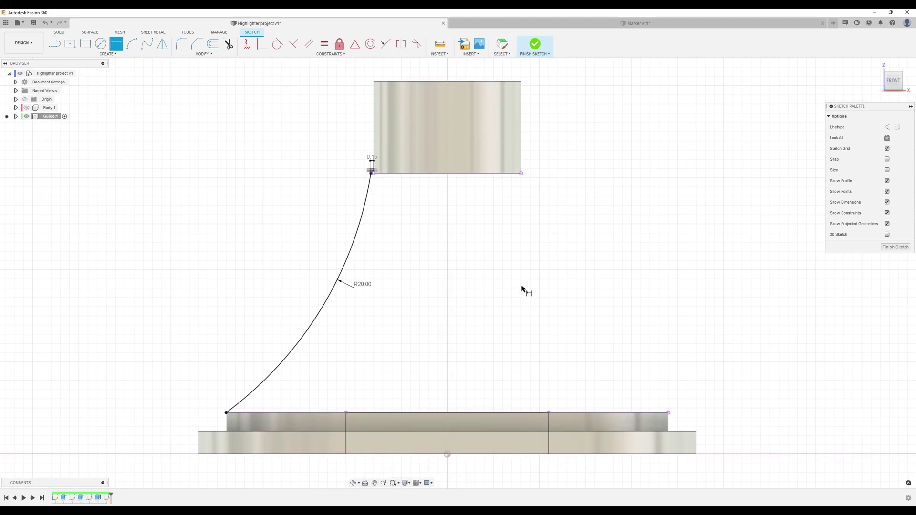
{"action": "left_click", "coordinate": [56, 46]}
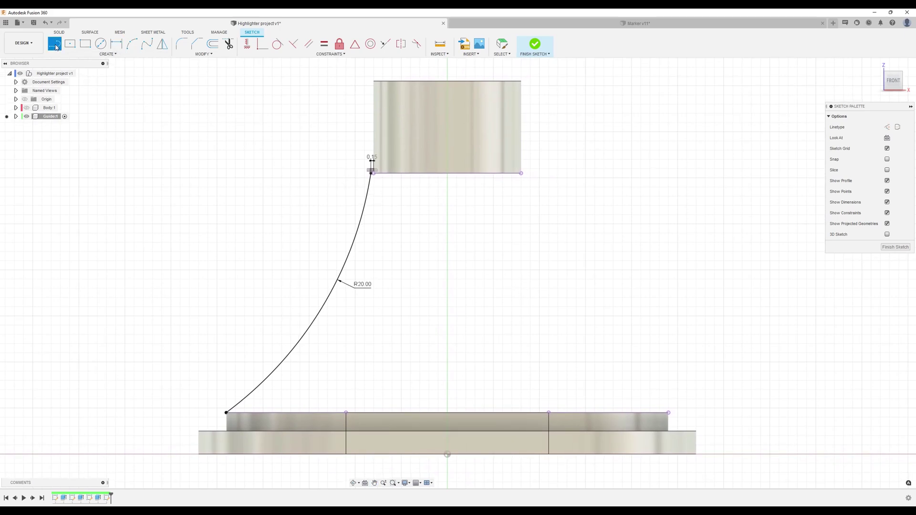
{"action": "left_click", "coordinate": [886, 127]}
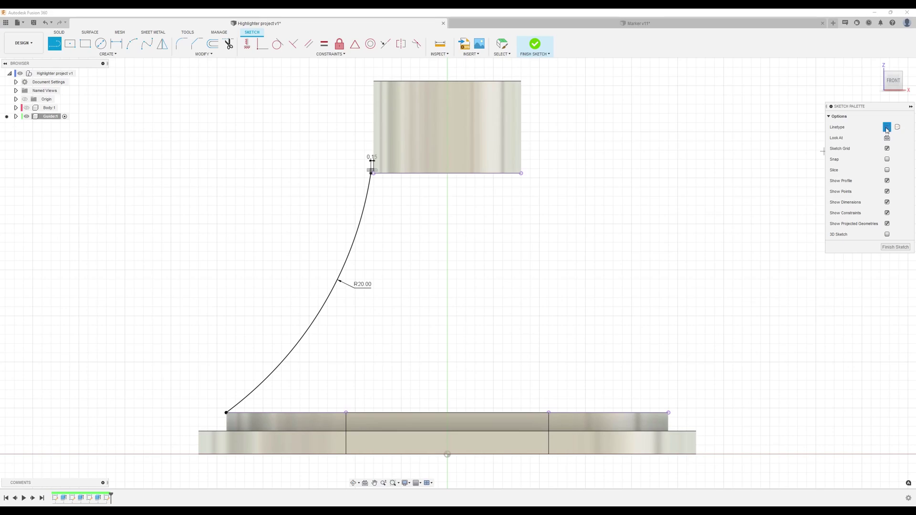
{"action": "left_click", "coordinate": [448, 173]}
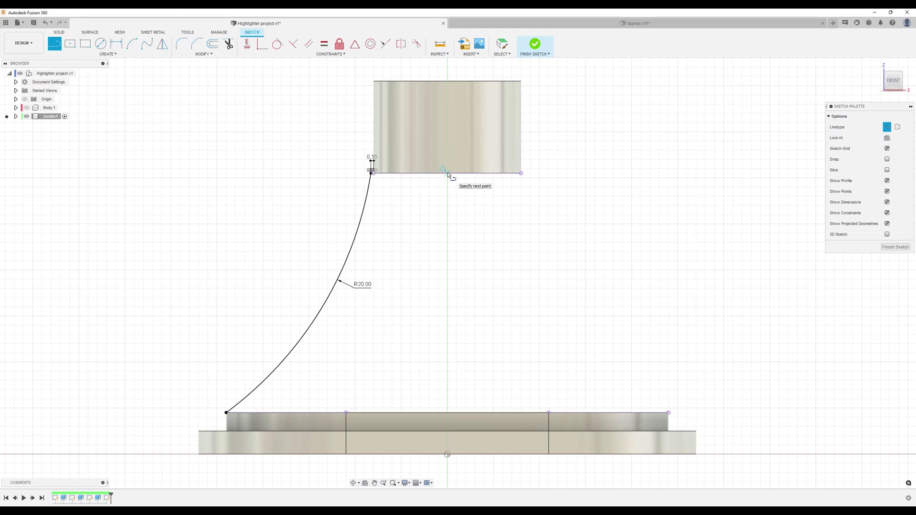
{"action": "double_click", "coordinate": [448, 411]}
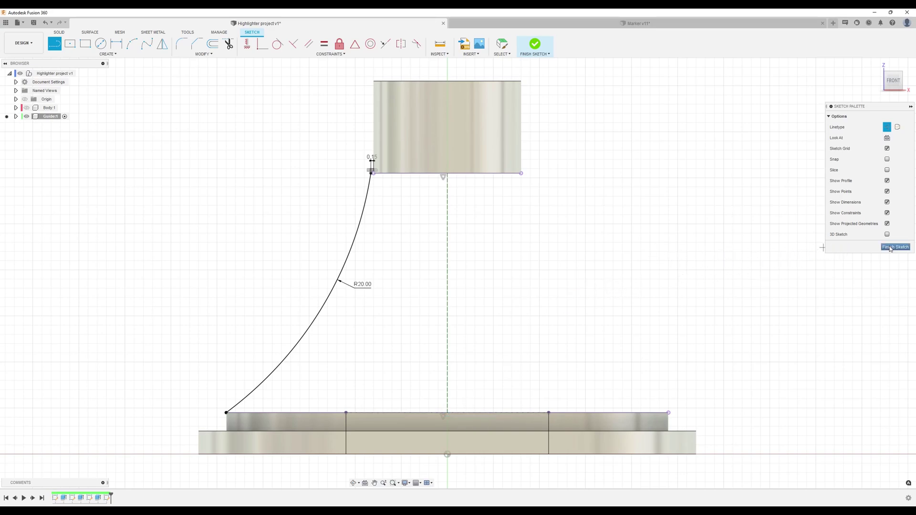
Mirror the side arc across the vertical construction centerline and finish the sketch.
{"action": "left_click", "coordinate": [110, 54]}
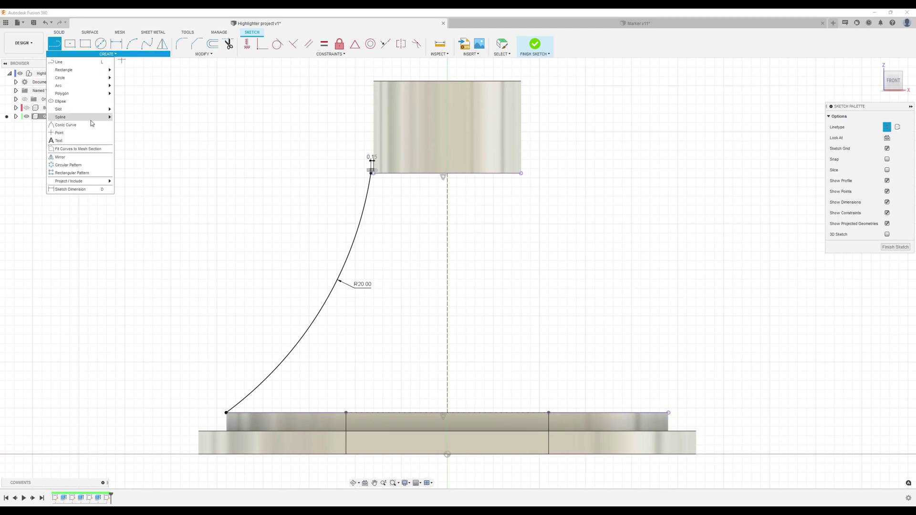
{"action": "left_click", "coordinate": [90, 157]}
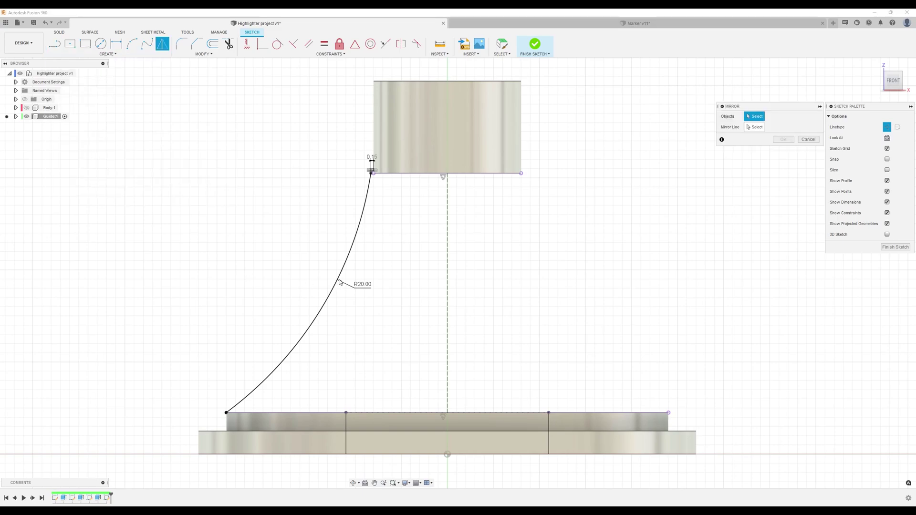
{"action": "left_click", "coordinate": [354, 252]}
{"action": "left_click", "coordinate": [758, 128]}
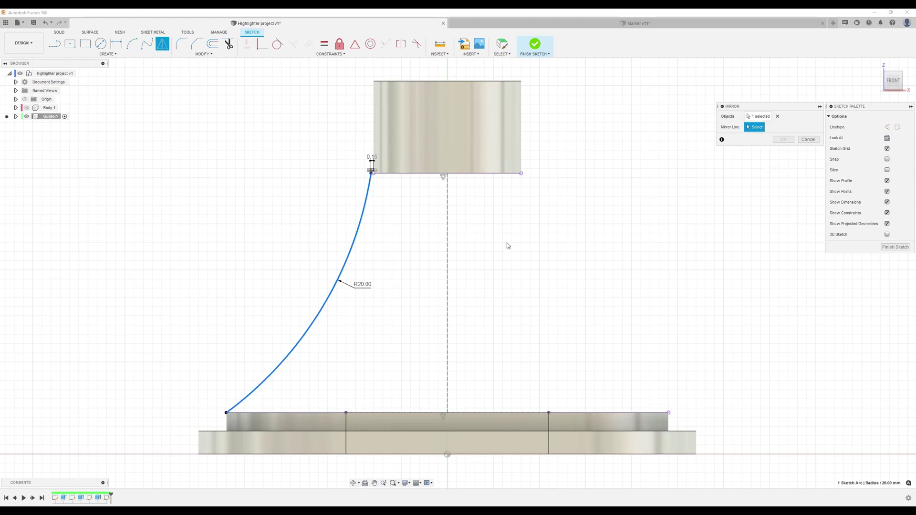
{"action": "left_click", "coordinate": [447, 228]}
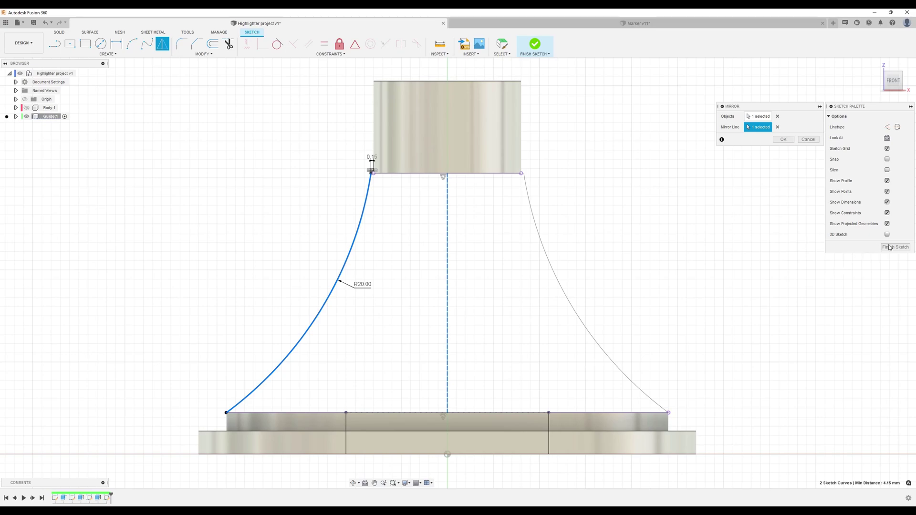
{"action": "left_click", "coordinate": [783, 139]}
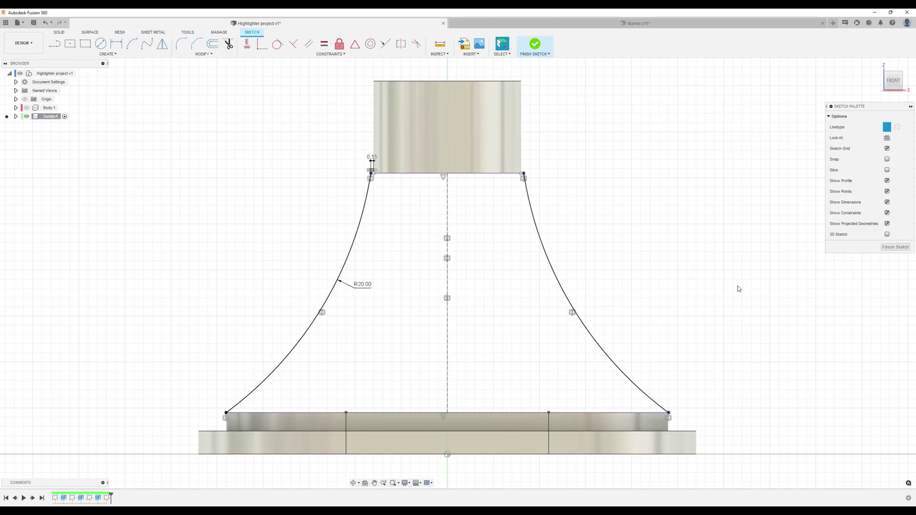
{"action": "left_click", "coordinate": [895, 248]}
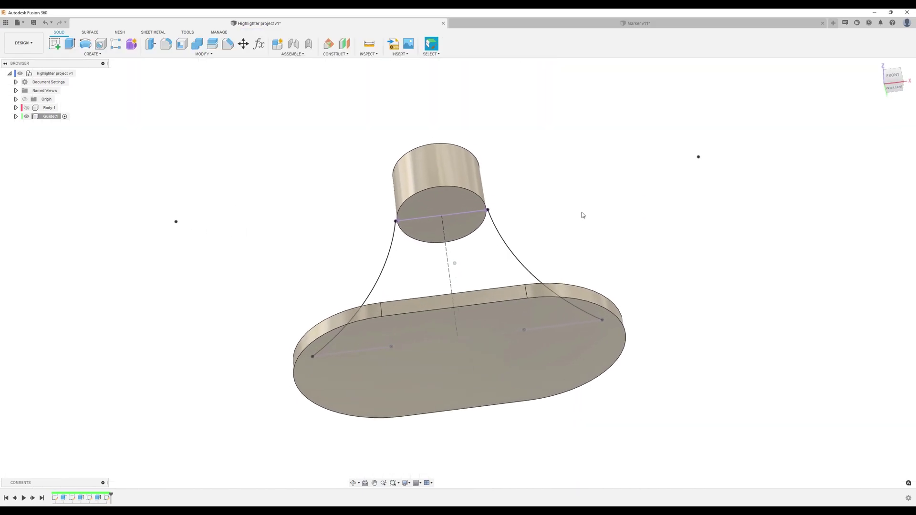
Start a sketch on the cylinder's bottom face and hide the Guide component's slot-shaped base, Body1.
{"action": "left_click", "coordinate": [54, 44]}
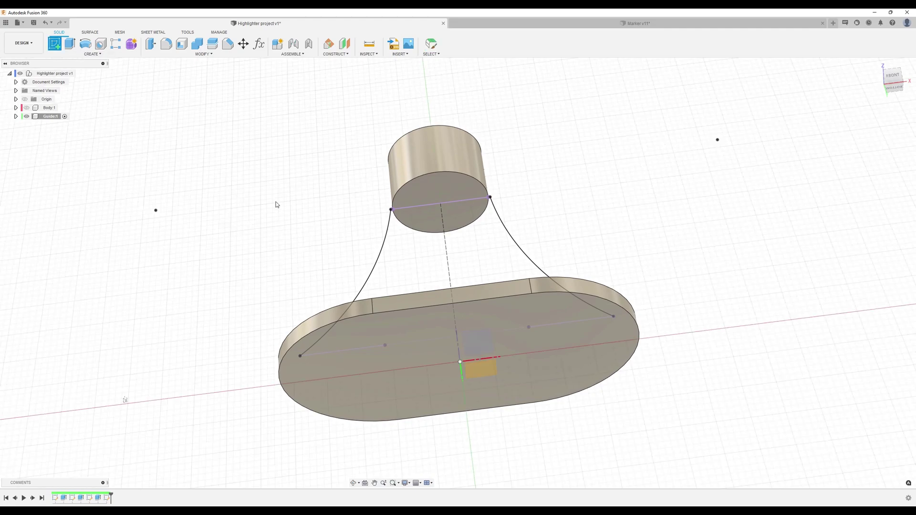
{"action": "left_click", "coordinate": [447, 190]}
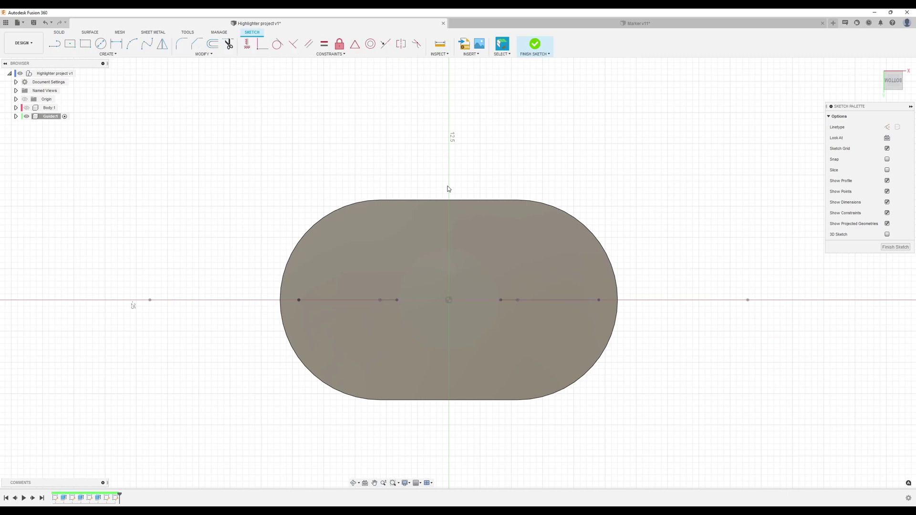
{"action": "left_click", "coordinate": [16, 108]}
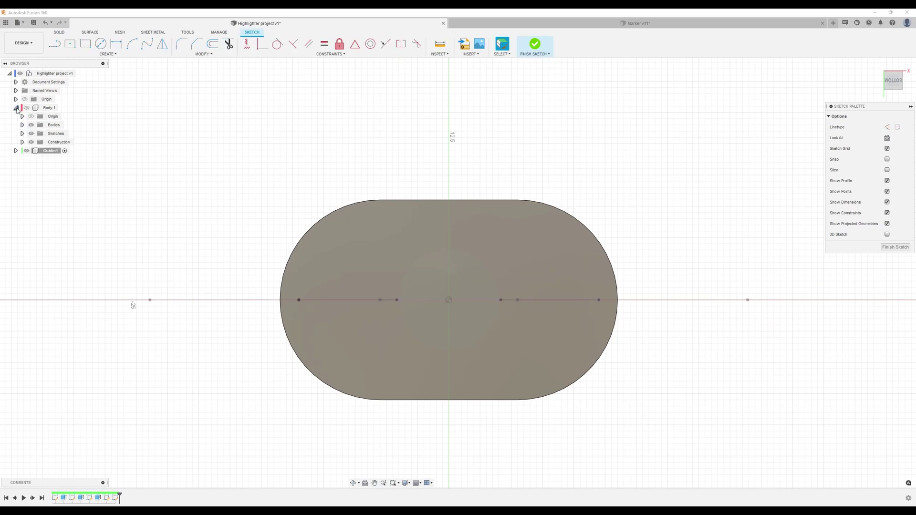
{"action": "left_click", "coordinate": [22, 125]}
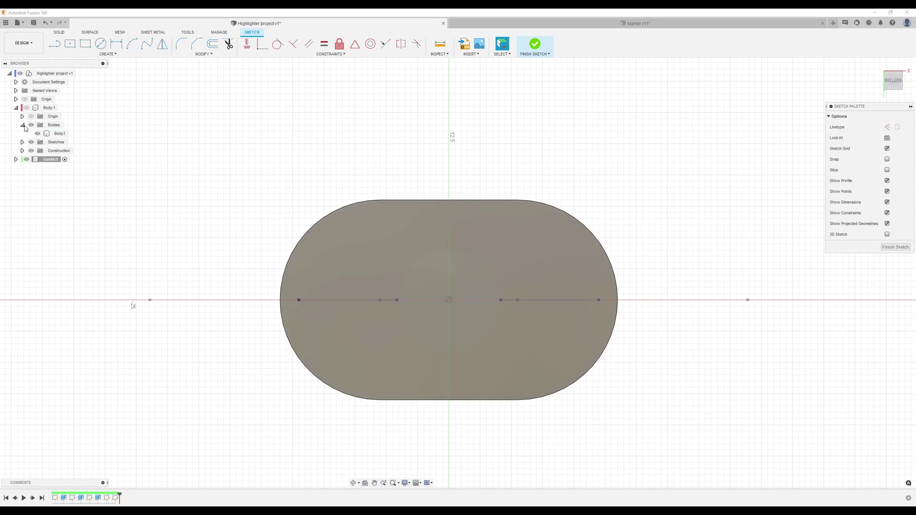
{"action": "left_click", "coordinate": [23, 125]}
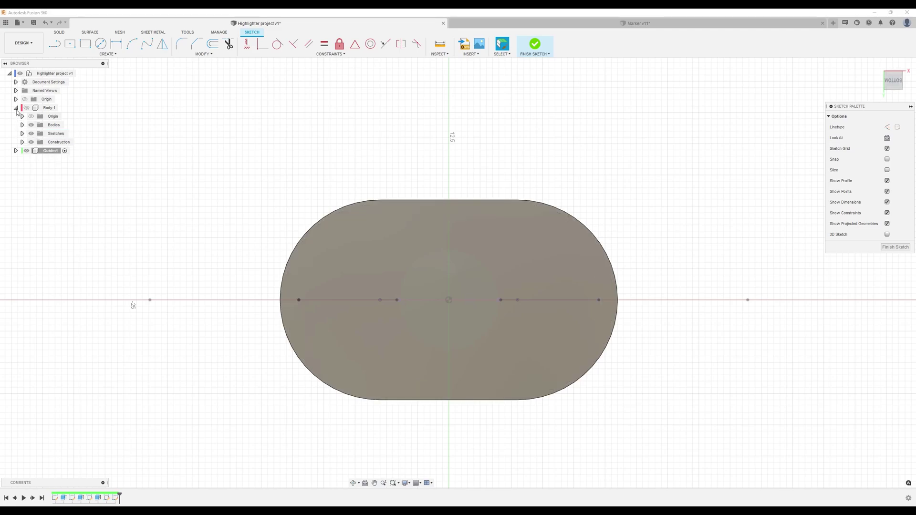
{"action": "left_click", "coordinate": [16, 108]}
{"action": "left_click", "coordinate": [17, 117]}
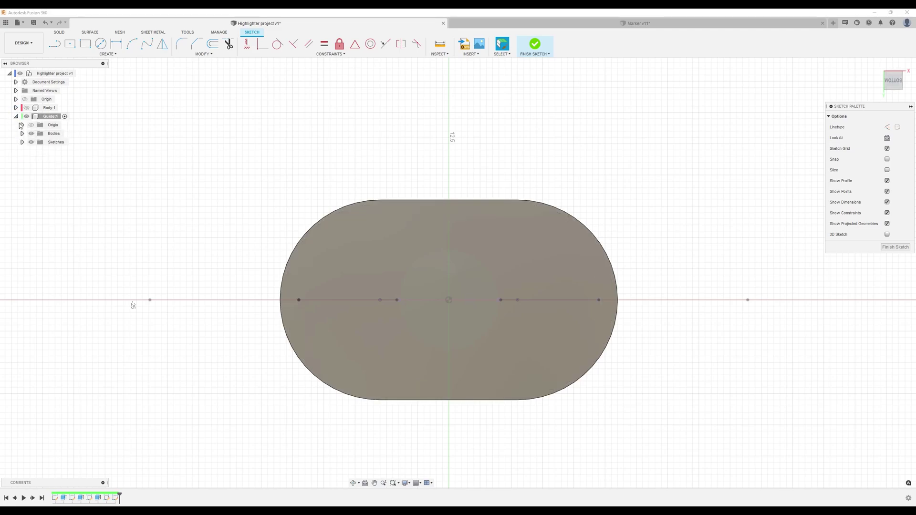
{"action": "left_click", "coordinate": [22, 134]}
{"action": "left_click", "coordinate": [38, 142]}
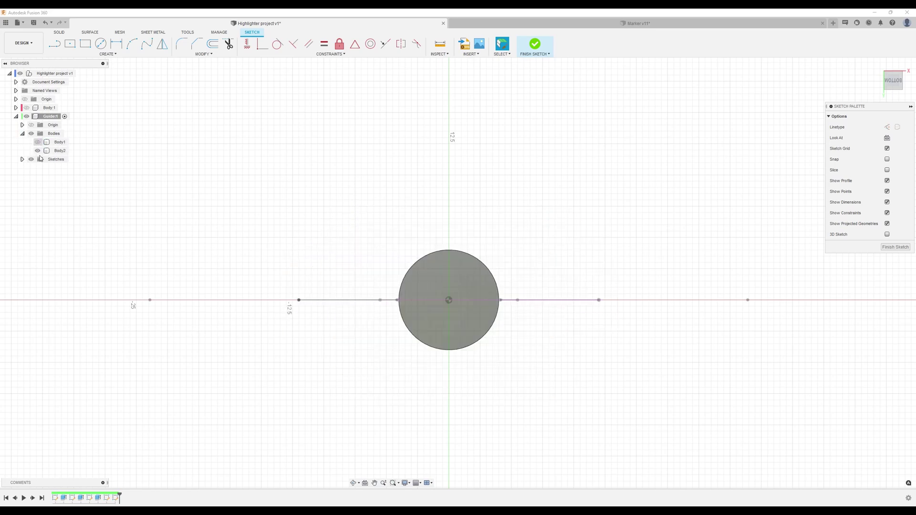
Finish the sketch with a circle centred on the cylinder and reaching the side arc's upper endpoint, and show Body1 again.
{"action": "scroll", "coordinate": [502, 230], "scroll_direction": "up", "scroll_amount": 5}
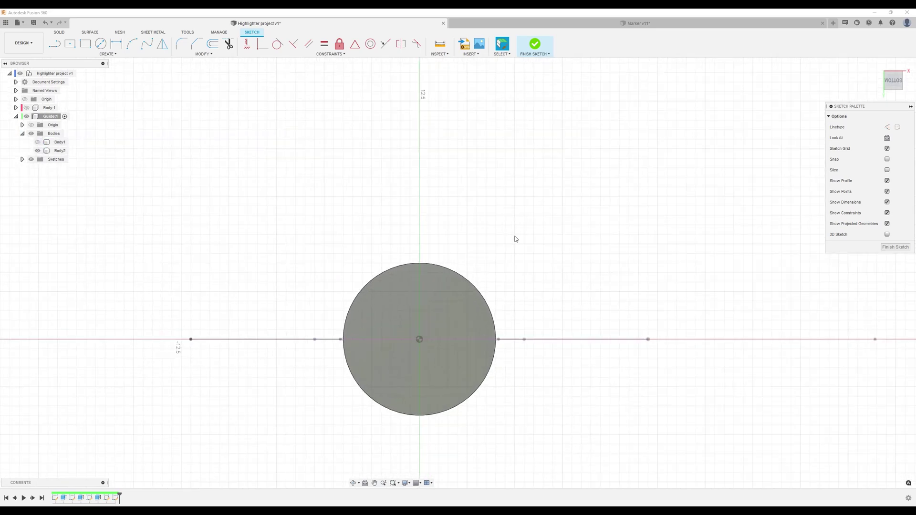
{"action": "key", "text": "c"}
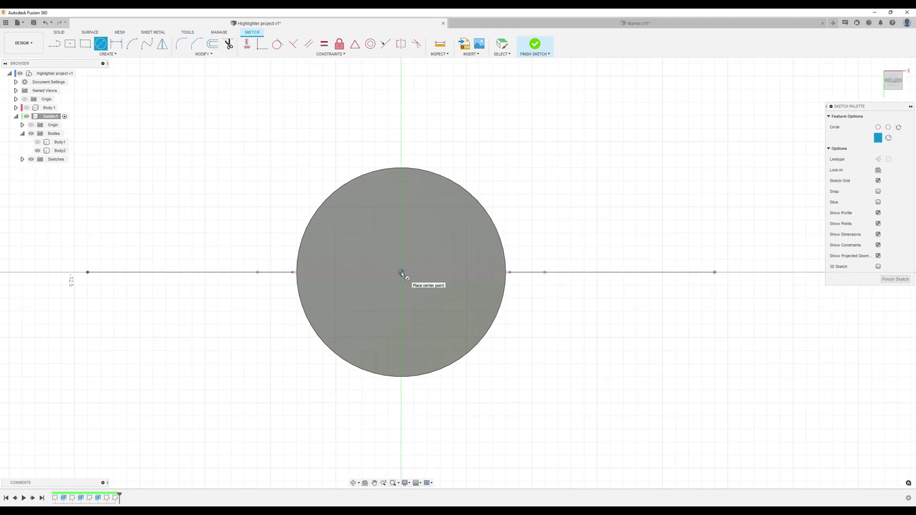
{"action": "left_click", "coordinate": [402, 271]}
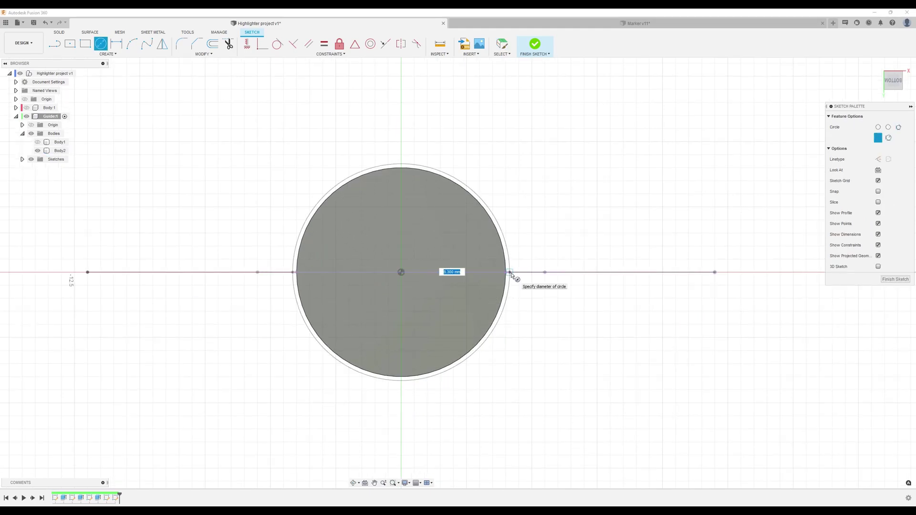
{"action": "scroll", "coordinate": [511, 275], "scroll_direction": "up", "scroll_amount": 4}
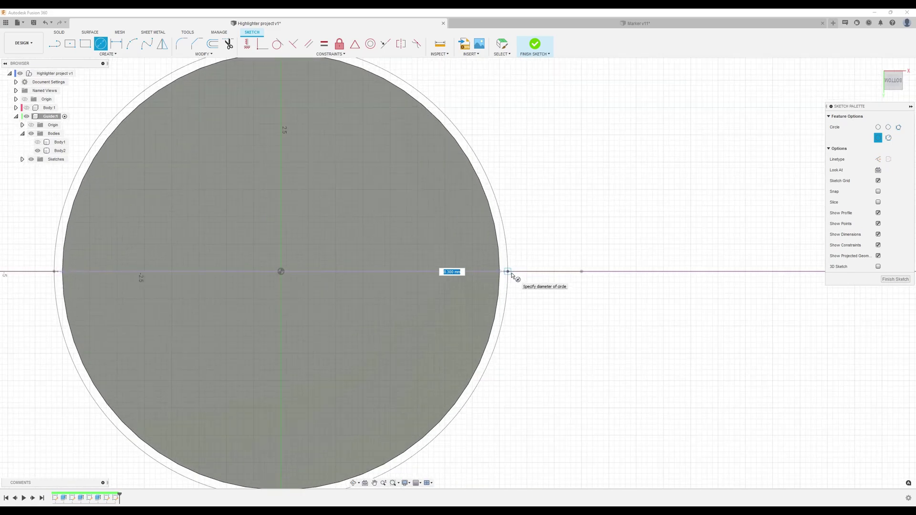
{"action": "left_click", "coordinate": [511, 275]}
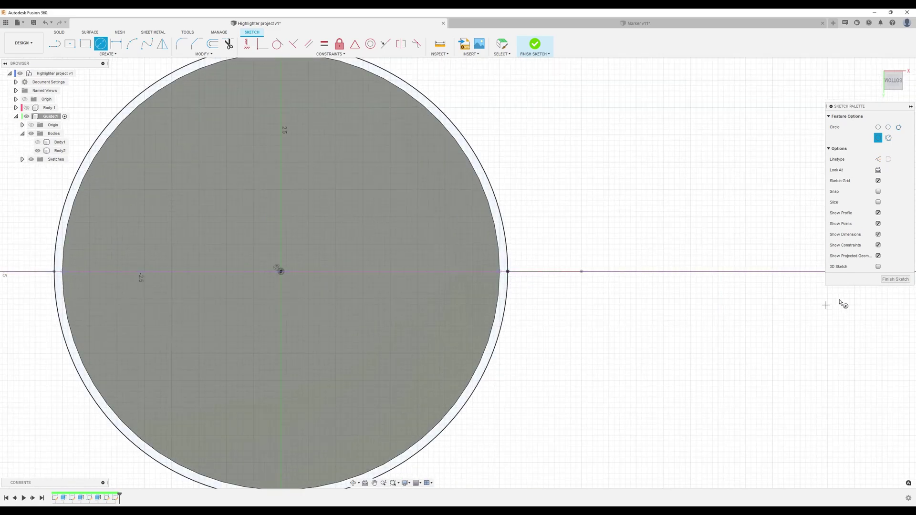
{"action": "left_click", "coordinate": [886, 281]}
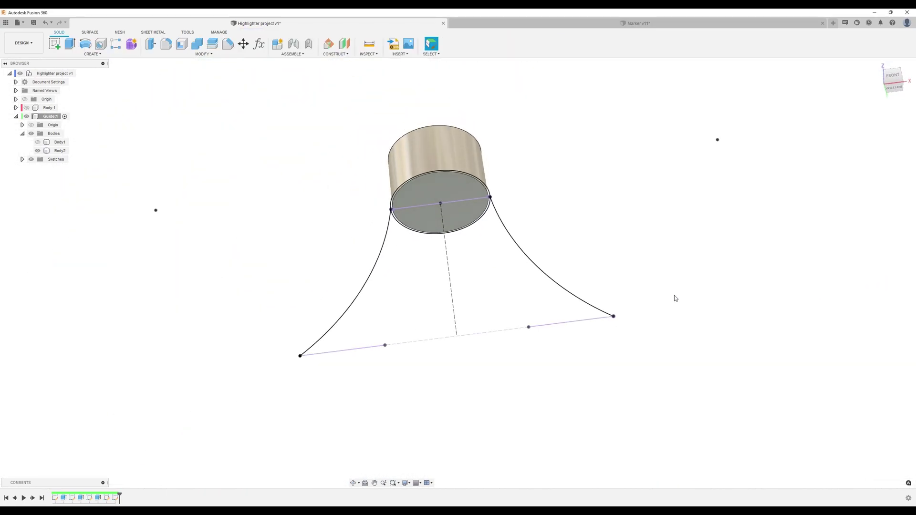
{"action": "left_click", "coordinate": [37, 142]}
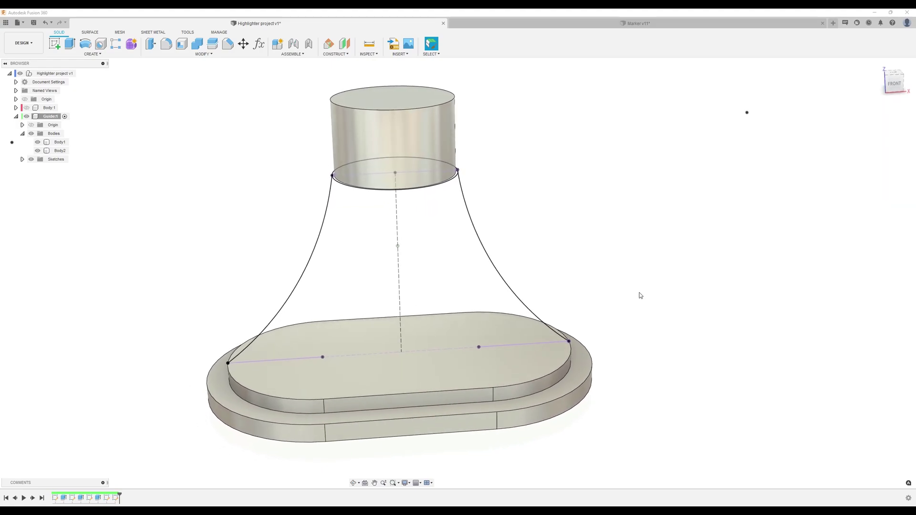
Start a loft from the full circle beneath the cylinder to the top face of the slot-shaped raised step.
{"action": "left_click", "coordinate": [93, 55]}
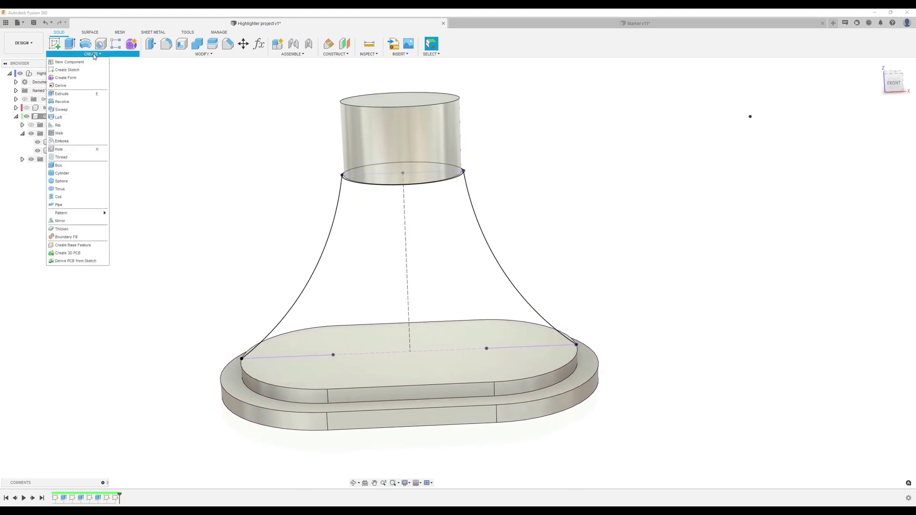
{"action": "left_click", "coordinate": [73, 119]}
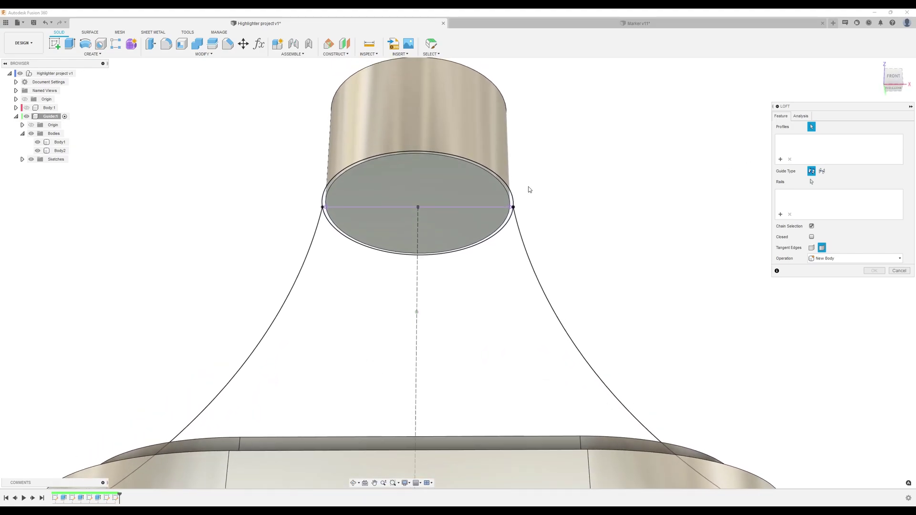
{"action": "left_click", "coordinate": [505, 190]}
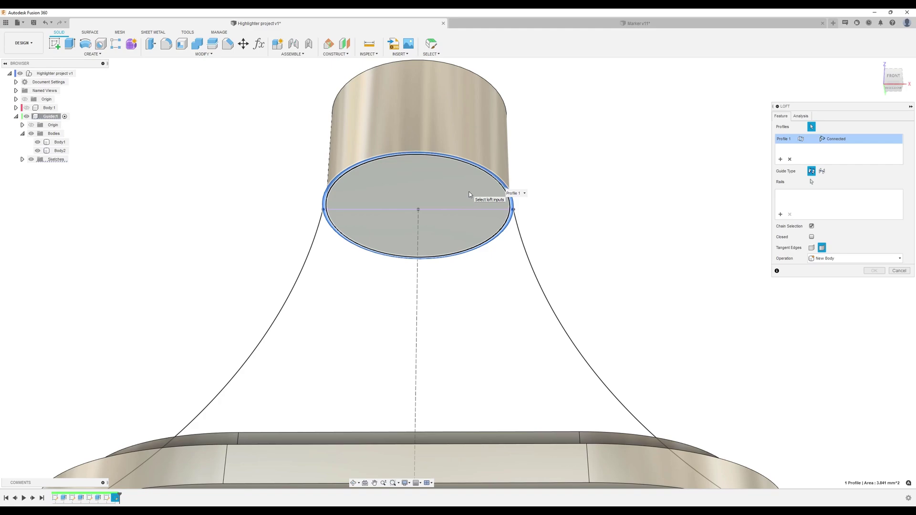
{"action": "middle_click_drag", "start_coordinate": [469, 194], "coordinate": [405, 327], "text": "shift"}
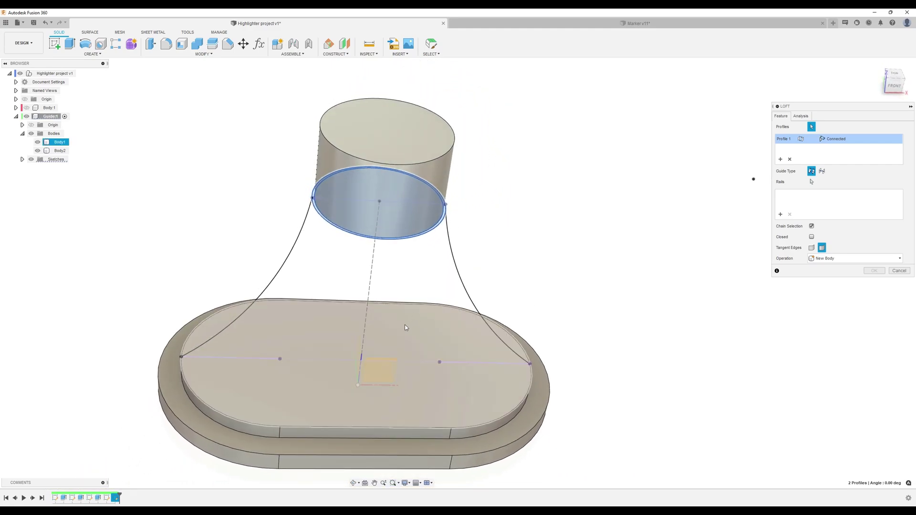
{"action": "left_click", "coordinate": [404, 327]}
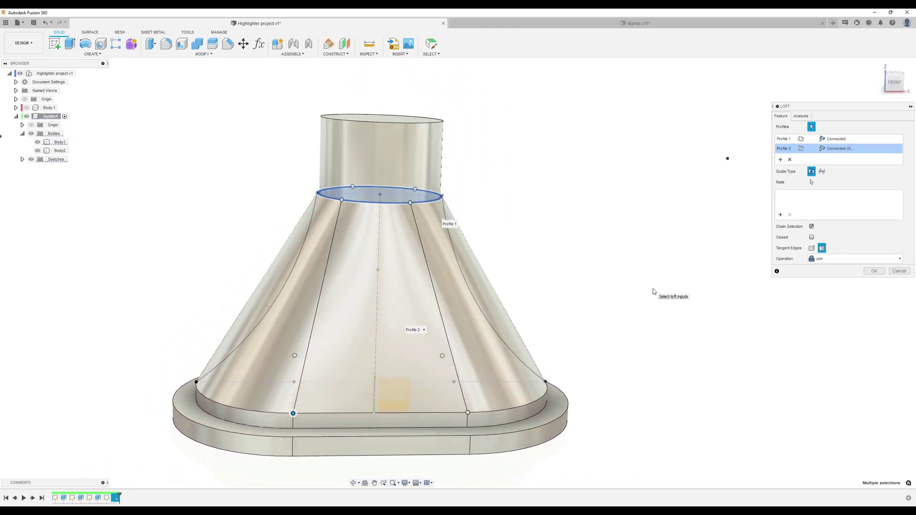
Guide the loft with both side arcs as rails, compare the tangent edge options, and create it merged and joined to the bodies.
{"action": "left_click", "coordinate": [811, 183]}
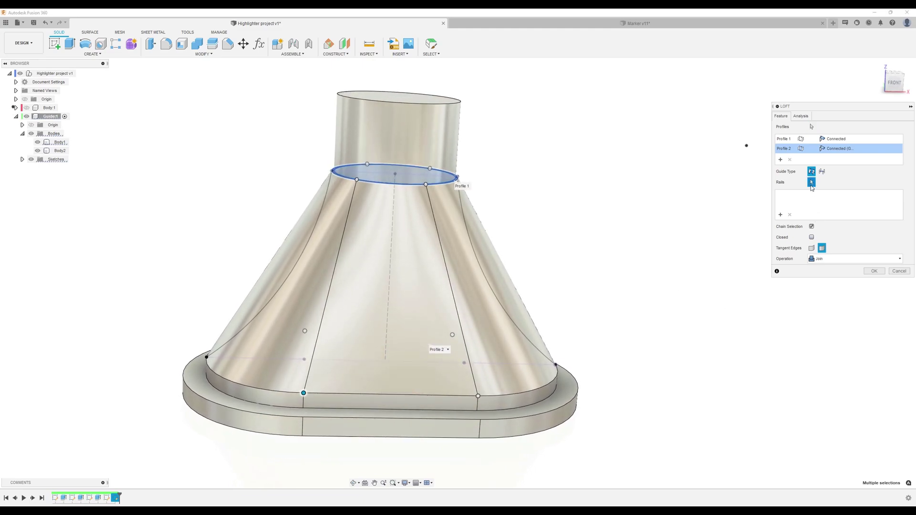
{"action": "left_click", "coordinate": [471, 246]}
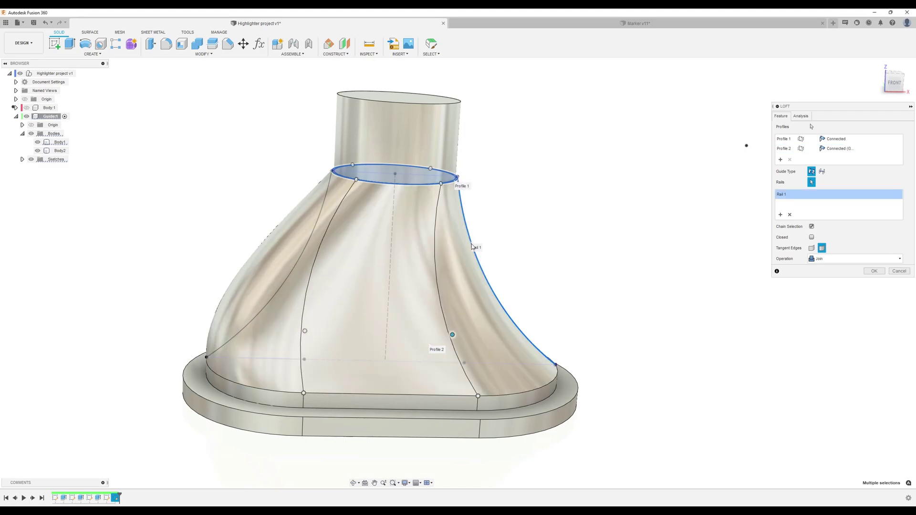
{"action": "left_click", "coordinate": [284, 285]}
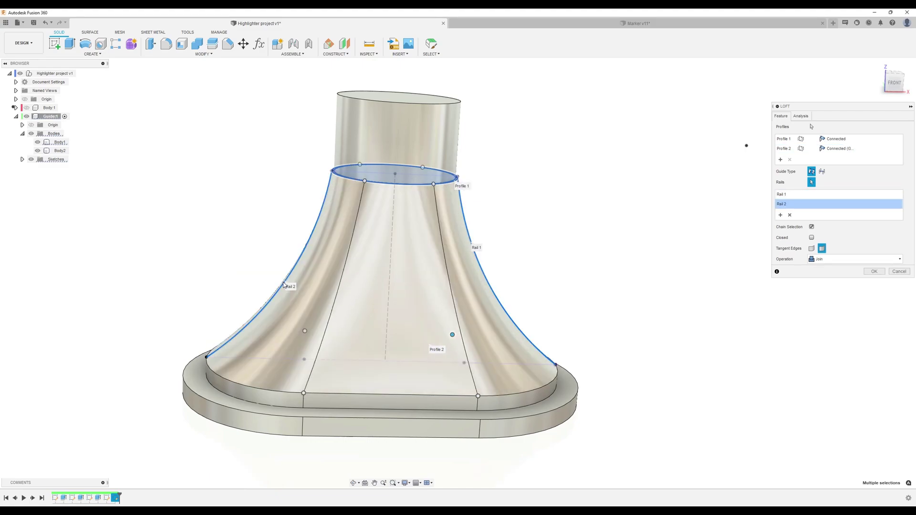
{"action": "middle_click_drag", "start_coordinate": [746, 145], "coordinate": [722, 150], "text": "shift"}
{"action": "left_click", "coordinate": [812, 250]}
{"action": "middle_click_drag", "start_coordinate": [713, 281], "coordinate": [573, 297], "text": "shift"}
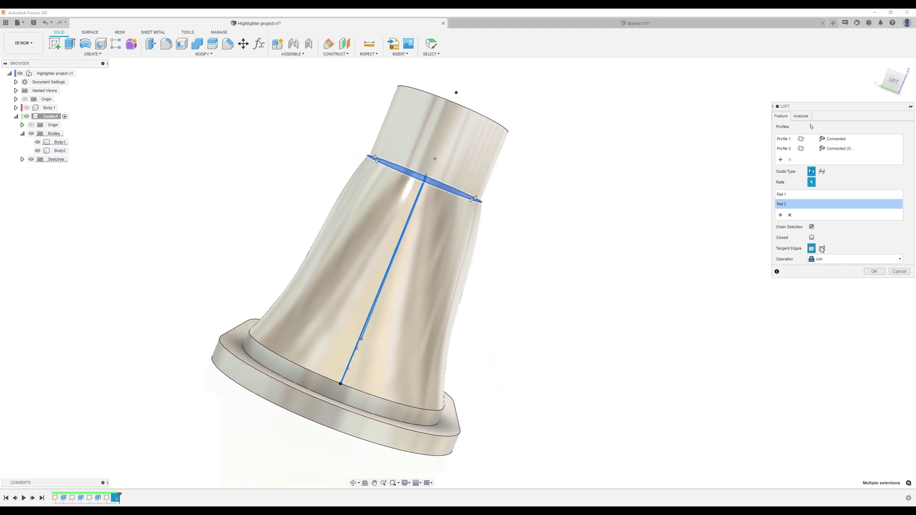
{"action": "left_click", "coordinate": [823, 249]}
{"action": "middle_click_drag", "start_coordinate": [675, 336], "coordinate": [754, 307], "text": "shift"}
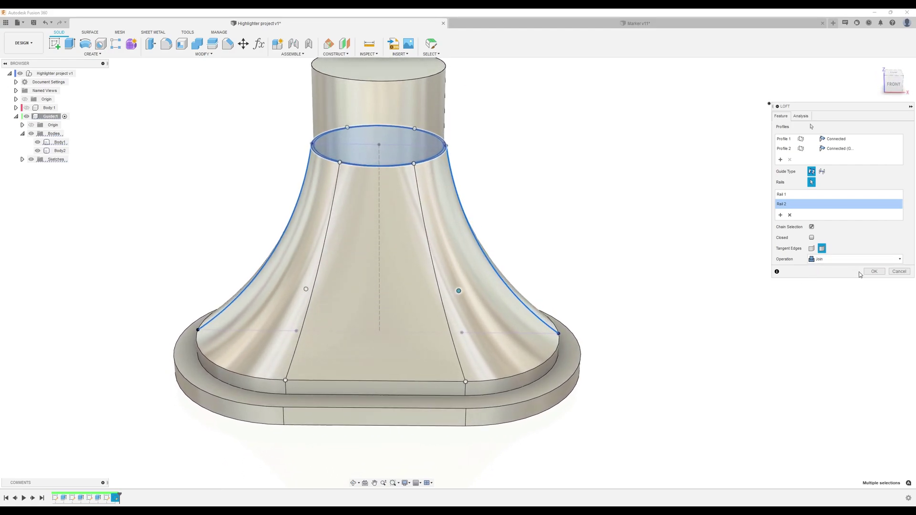
{"action": "left_click", "coordinate": [874, 271]}
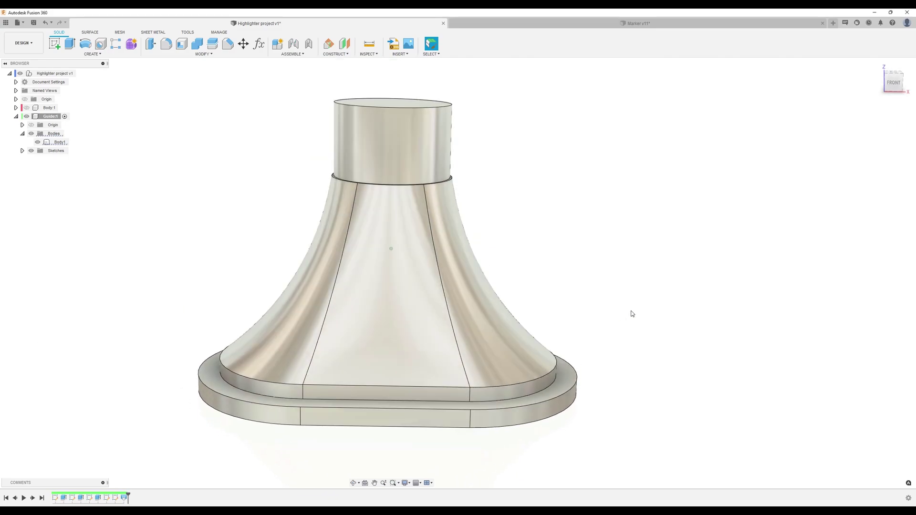
Sketch on the base's bottom face an outline offset 1 mm inward from its edge, and finish the sketch.
{"action": "left_click", "coordinate": [54, 43]}
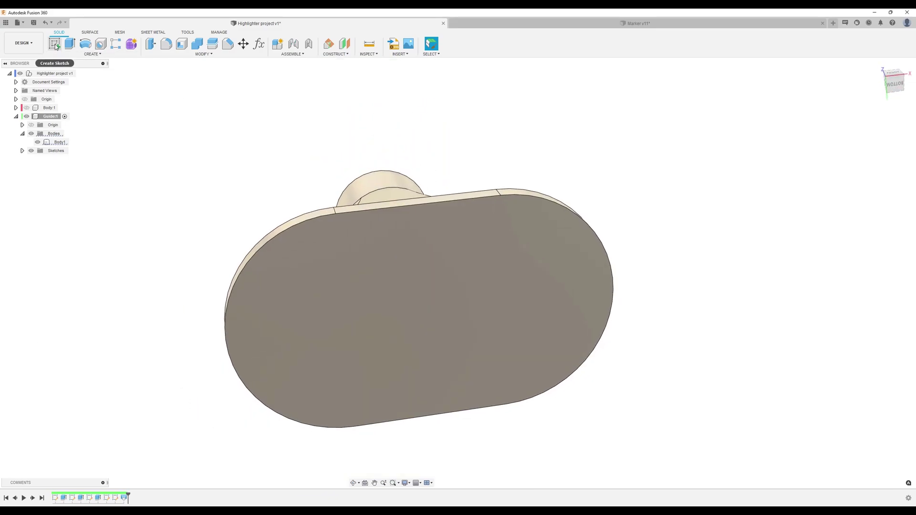
{"action": "left_click", "coordinate": [488, 244]}
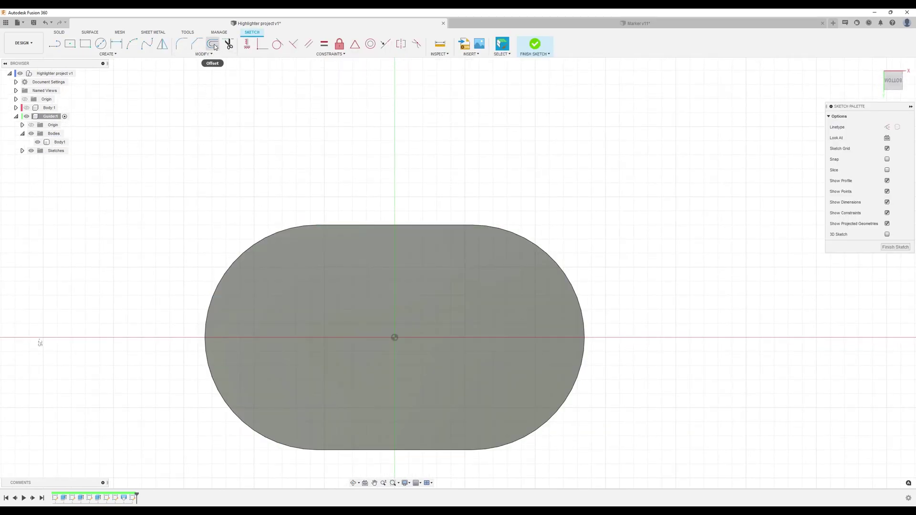
{"action": "left_click", "coordinate": [213, 45]}
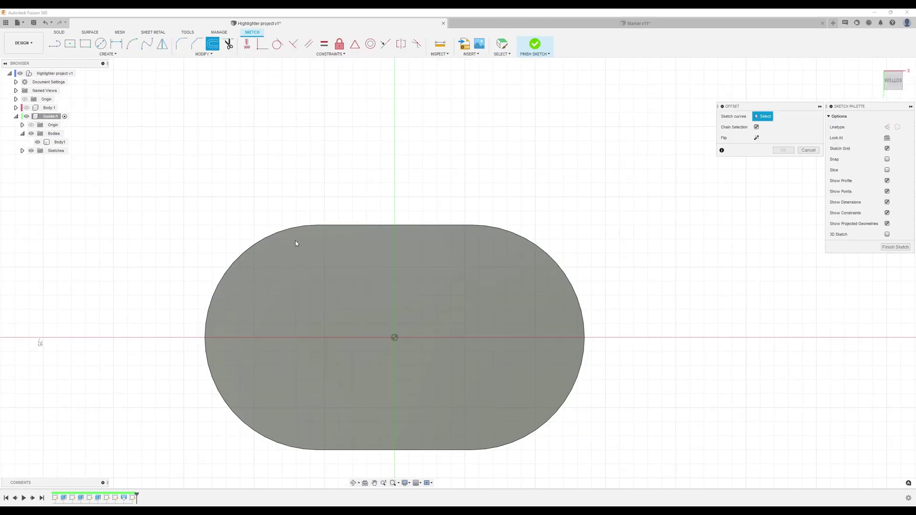
{"action": "left_click", "coordinate": [320, 228]}
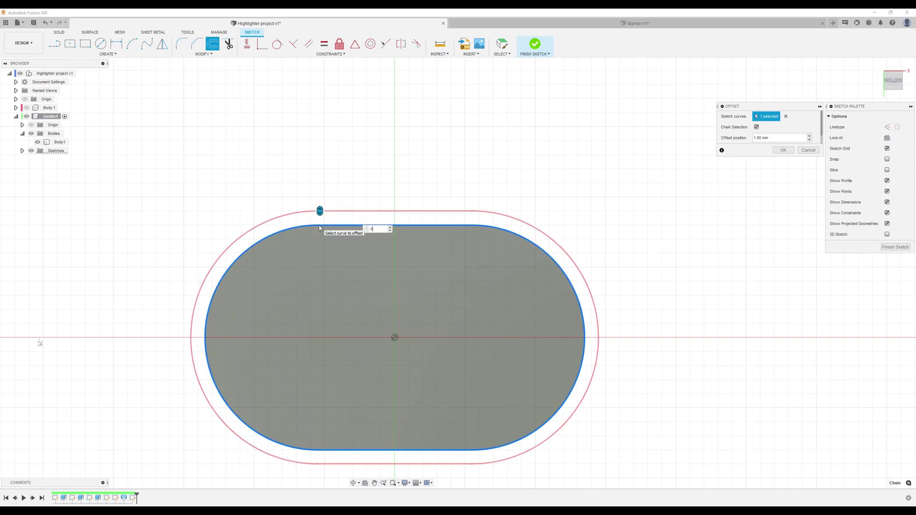
{"action": "type", "text": "-1"}
{"action": "left_click", "coordinate": [783, 149]}
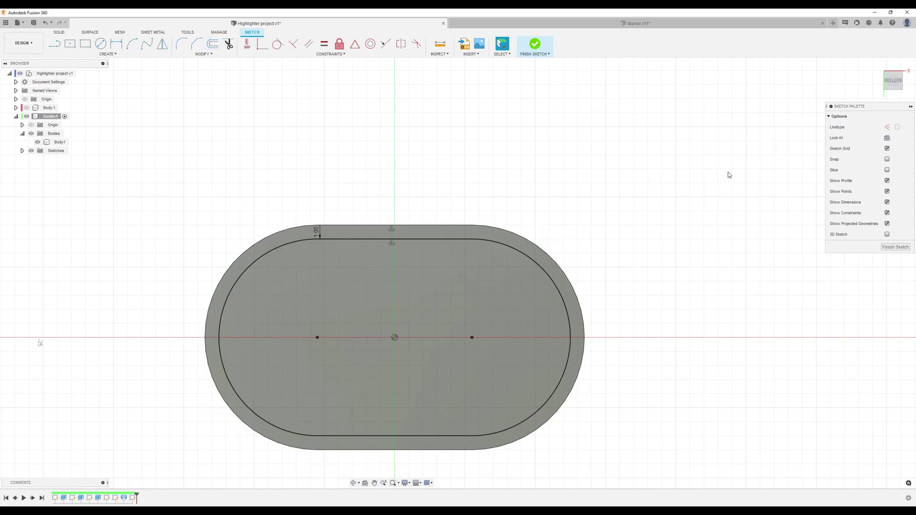
{"action": "left_click", "coordinate": [888, 247]}
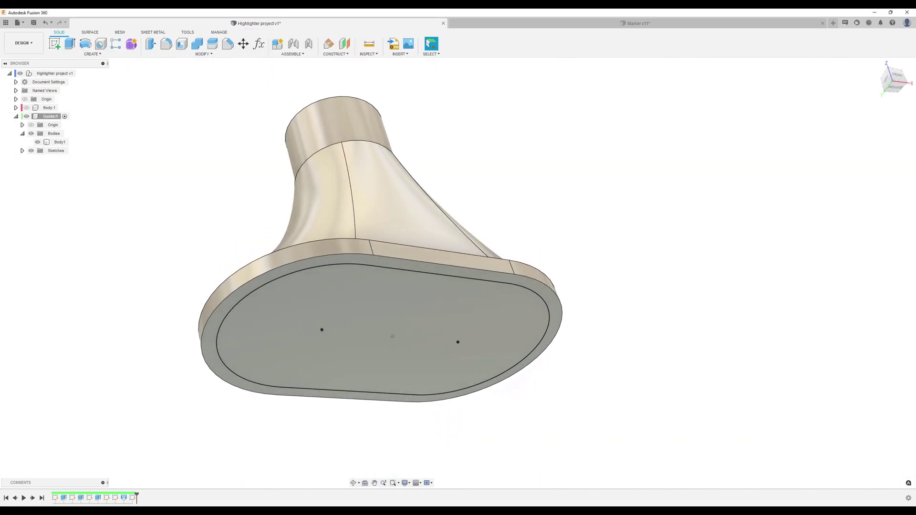
Extrude only the inner offset profile 3 mm downward from the base, joined to the body.
{"action": "left_click", "coordinate": [71, 46]}
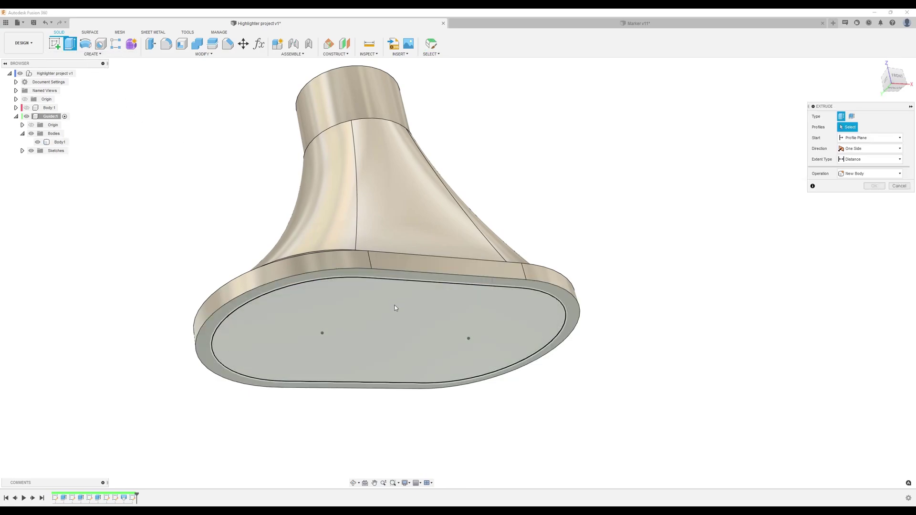
{"action": "left_click", "coordinate": [396, 302]}
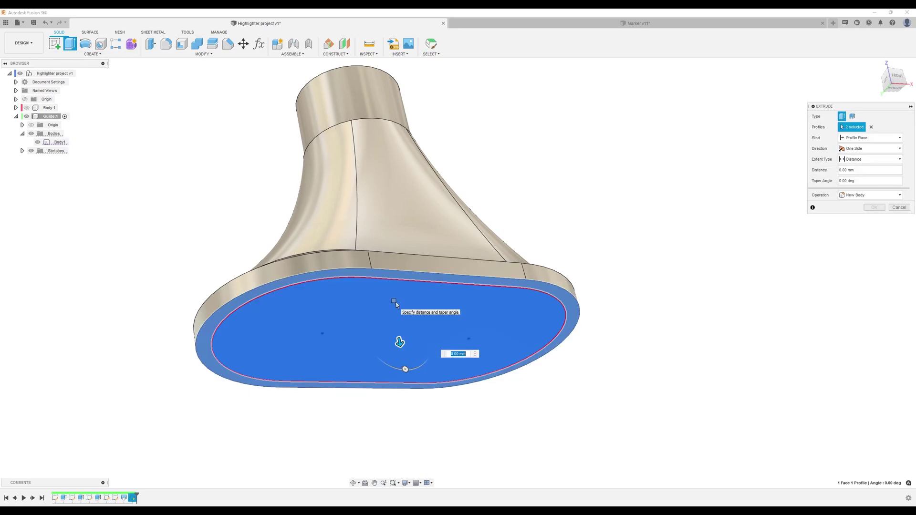
{"action": "type", "text": "3"}
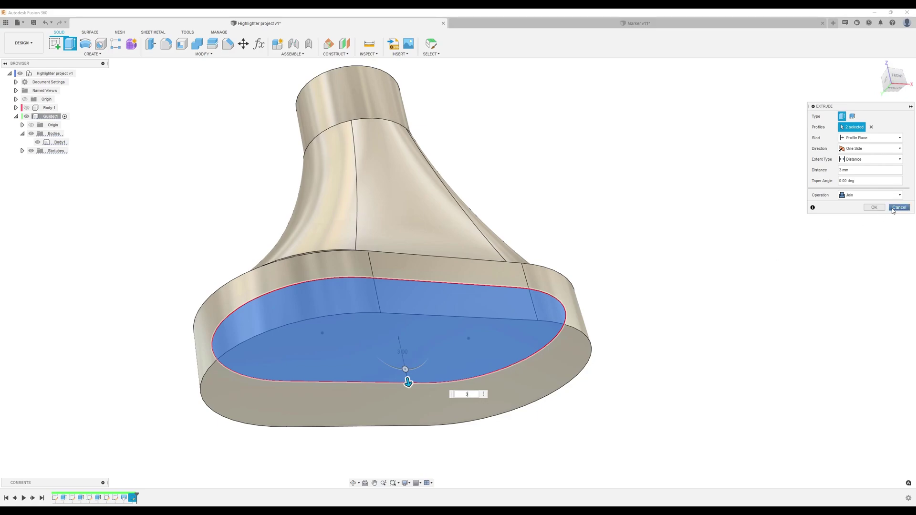
{"action": "left_click", "coordinate": [871, 127]}
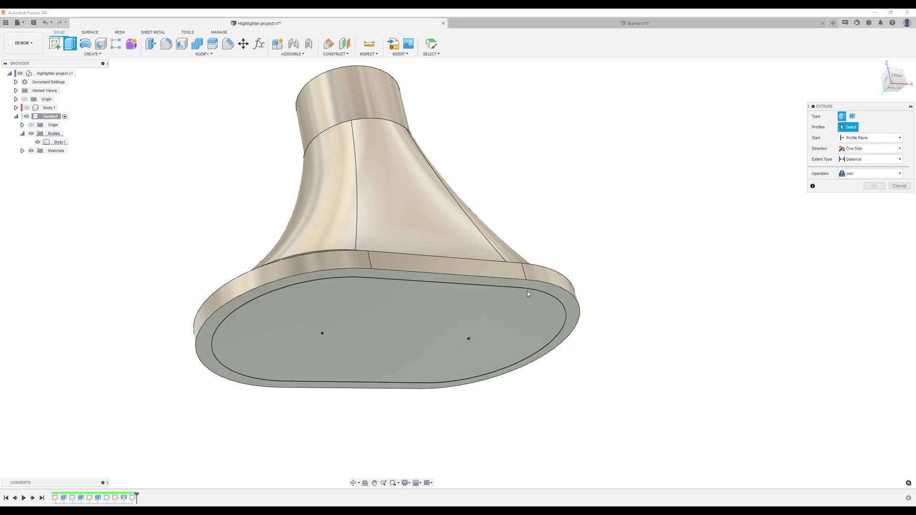
{"action": "left_click", "coordinate": [450, 316]}
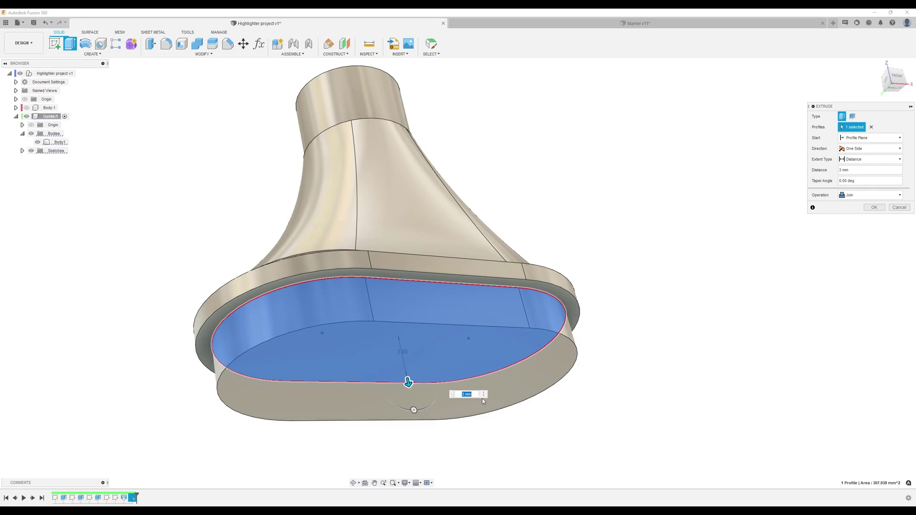
{"action": "left_click", "coordinate": [874, 207]}
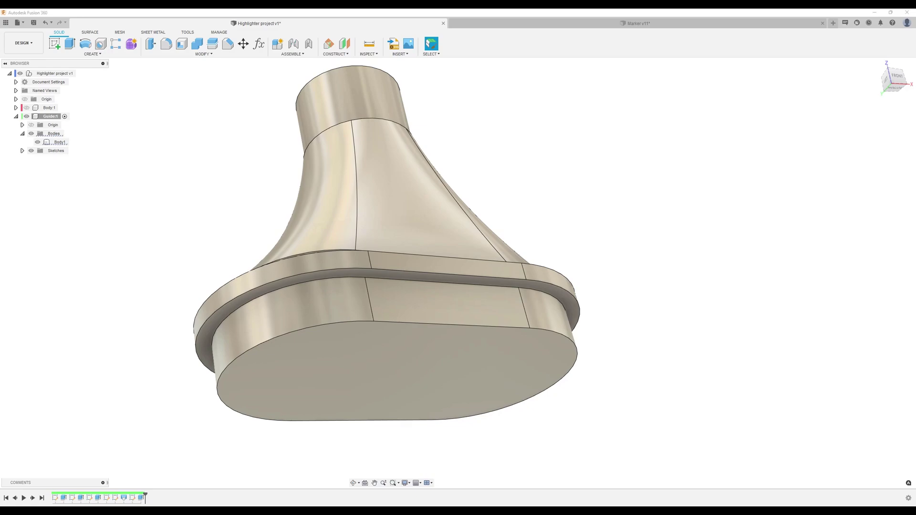
Chamfer the cylinder's top circular edge with an equal distance of 0.25 mm.
{"action": "middle_click_drag", "start_coordinate": [375, 230], "coordinate": [572, 216], "text": "shift"}
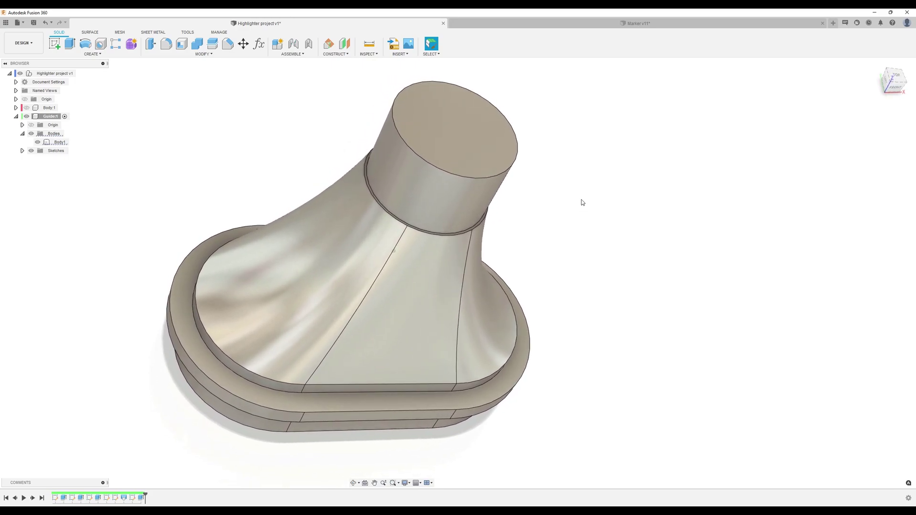
{"action": "left_click", "coordinate": [227, 43]}
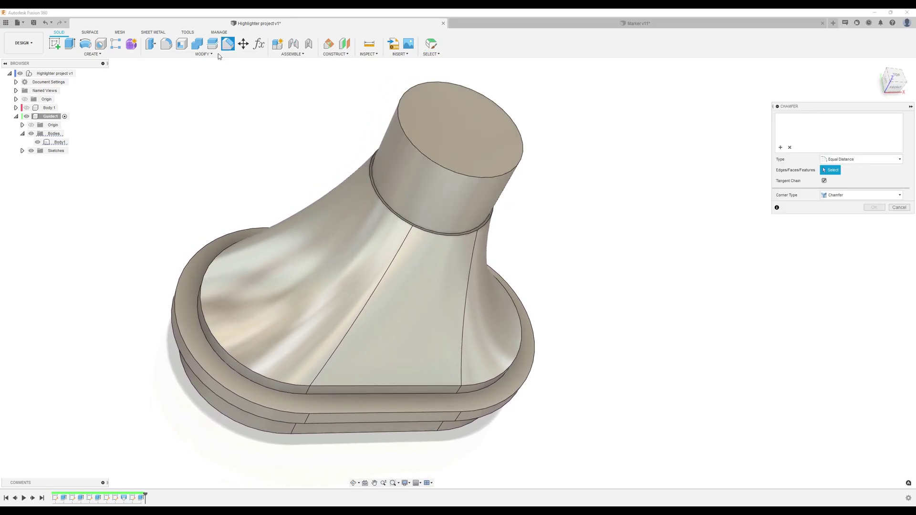
{"action": "left_click", "coordinate": [421, 158]}
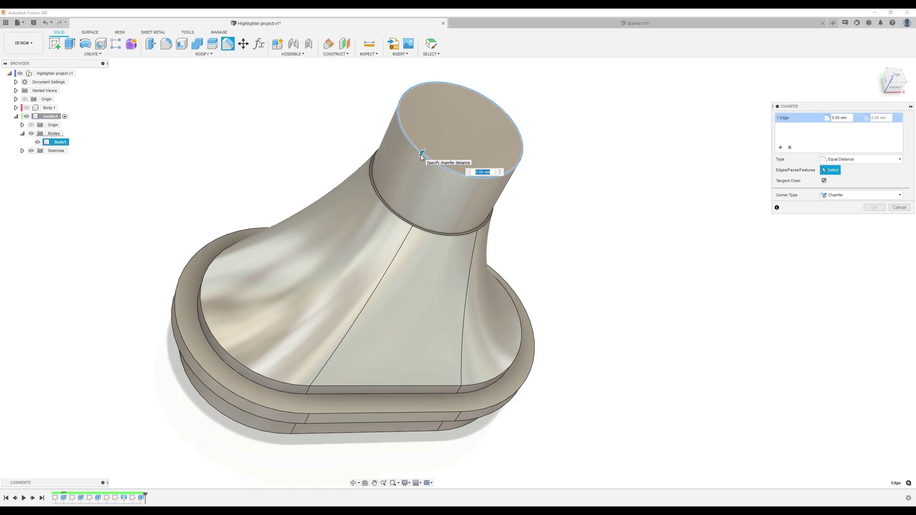
{"action": "type", "text": ".23"}
{"action": "key", "text": "Return"}
{"action": "type", "text": "5"}
{"action": "key", "text": "Return"}
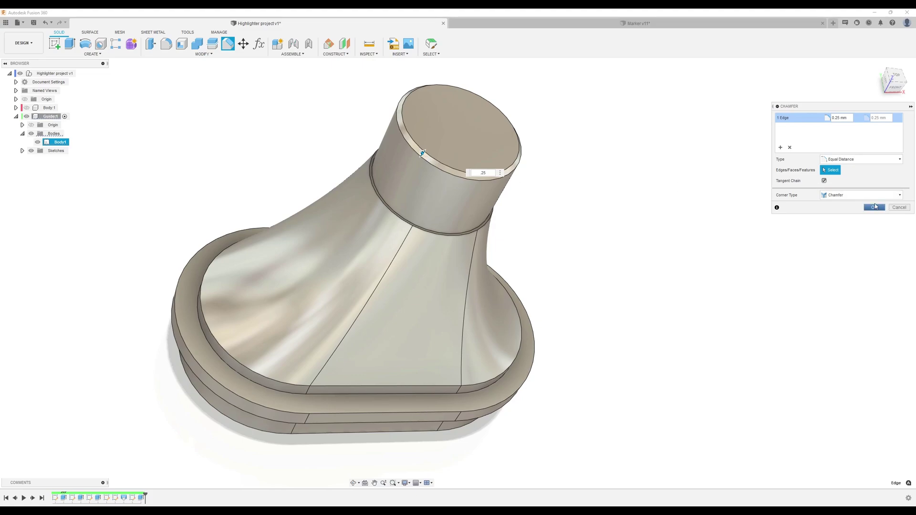
{"action": "left_click", "coordinate": [874, 208]}
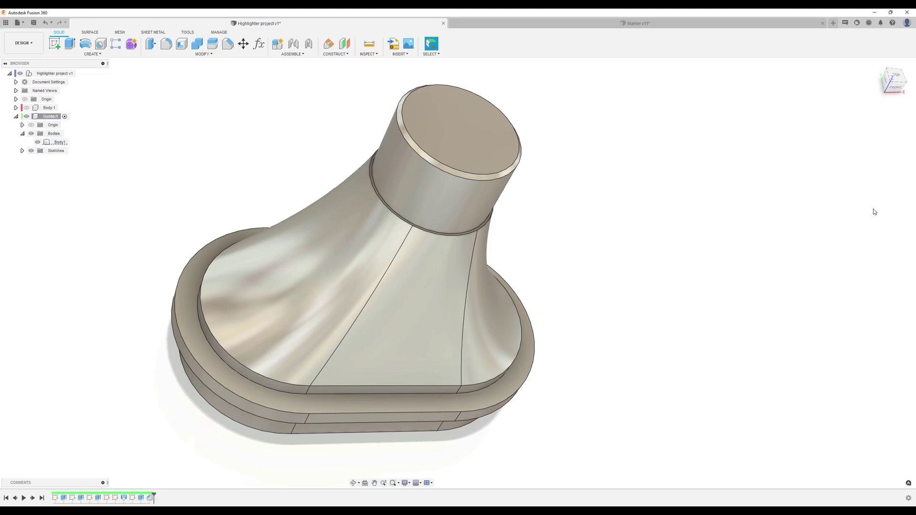
Start a 0.25 mm constant-radius fillet on the raised step's upper and lower outlines and the lower insert's bottom edge.
{"action": "middle_click_drag", "start_coordinate": [604, 319], "coordinate": [167, 64], "text": "shift"}
{"action": "key", "text": "f"}
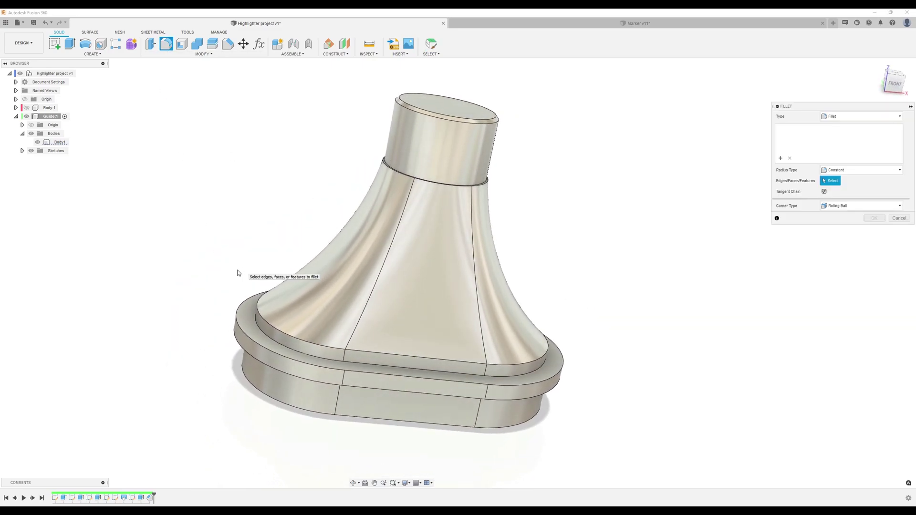
{"action": "left_click", "coordinate": [402, 356]}
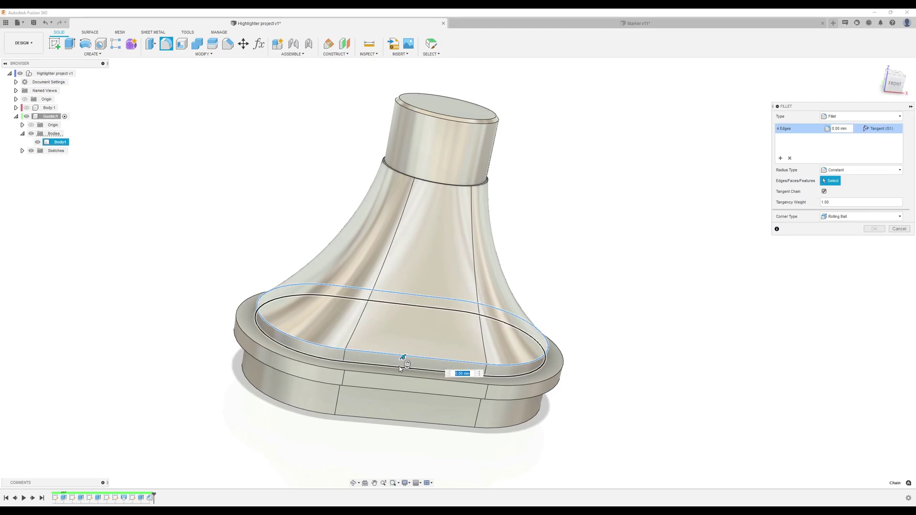
{"action": "left_click", "coordinate": [399, 367]}
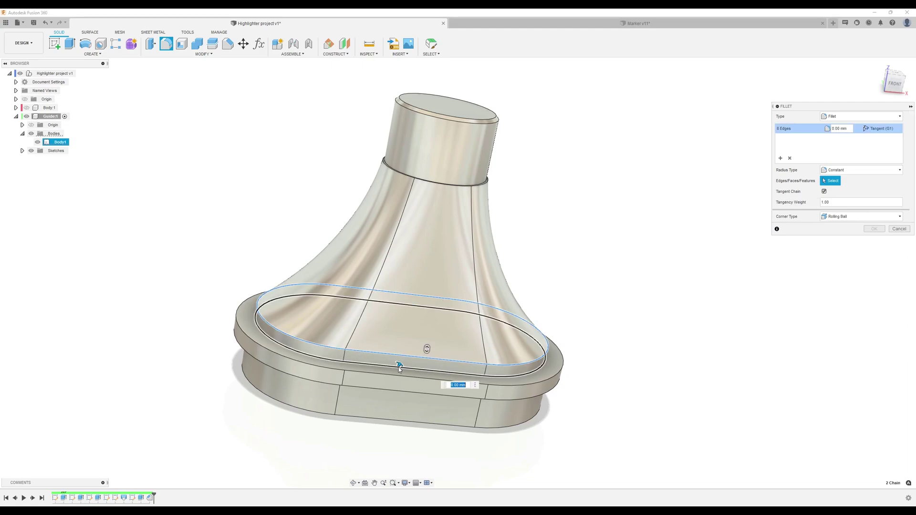
{"action": "left_click", "coordinate": [392, 424]}
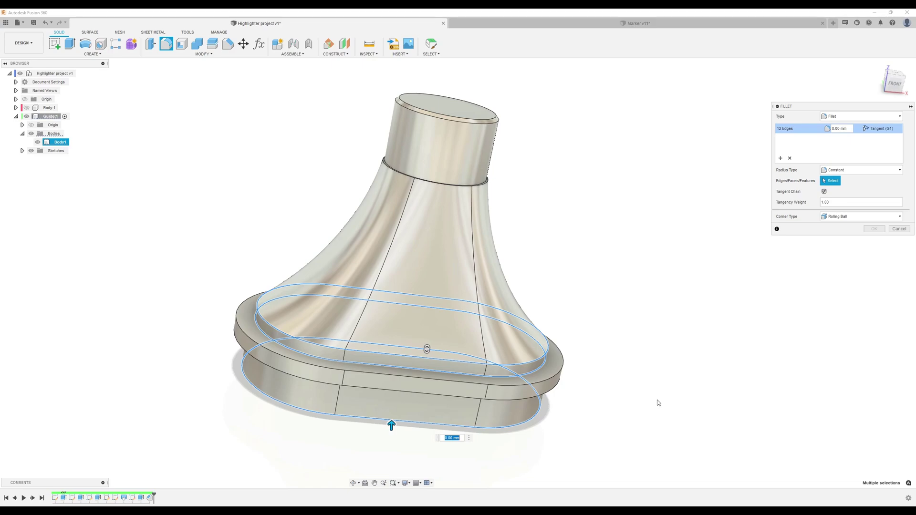
{"action": "type", "text": ".12"}
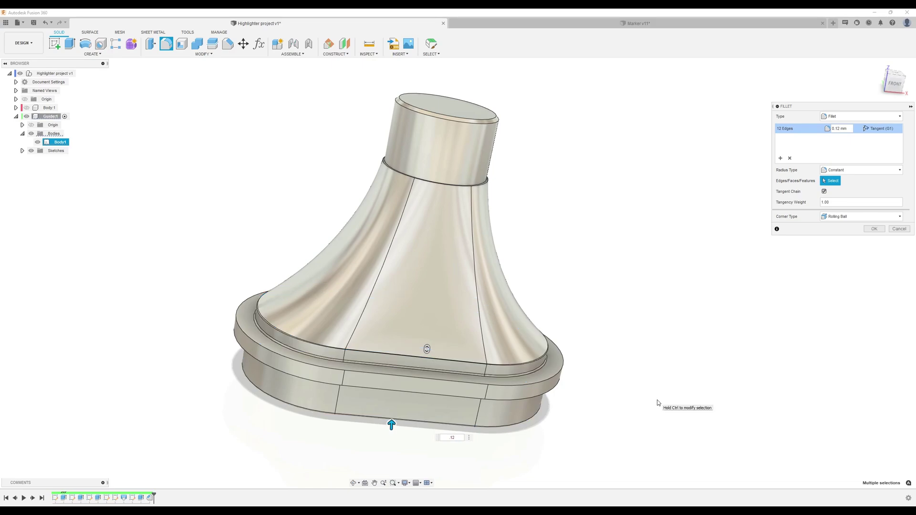
{"action": "type", "text": "25"}
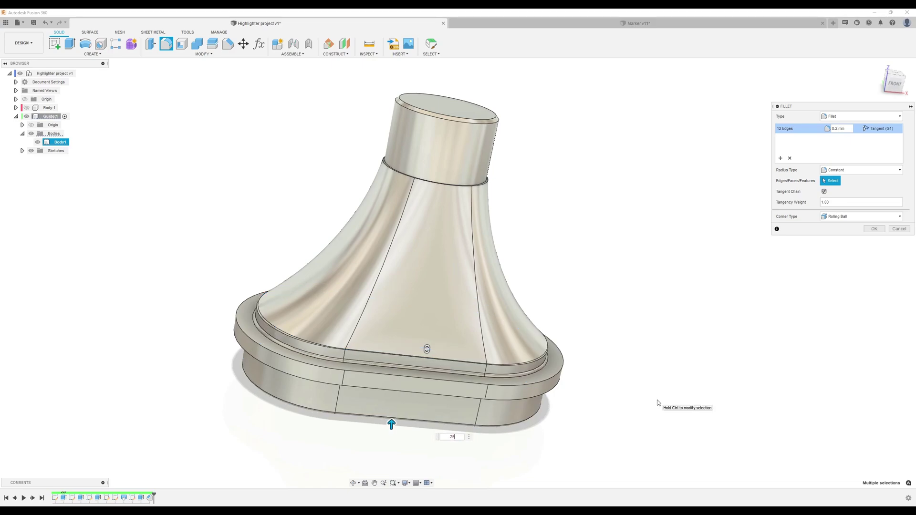
{"action": "scroll", "coordinate": [639, 313], "scroll_direction": "up", "scroll_amount": 5}
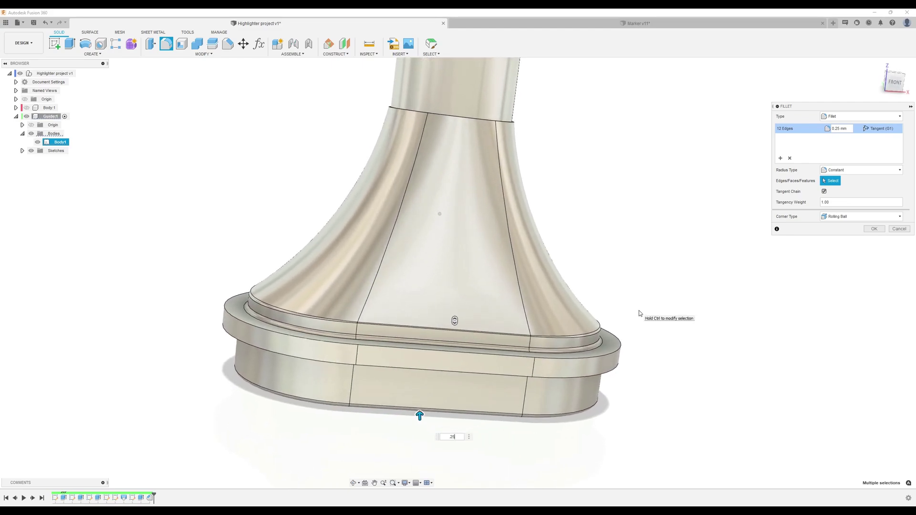
{"action": "scroll", "coordinate": [639, 312], "scroll_direction": "up", "scroll_amount": 4}
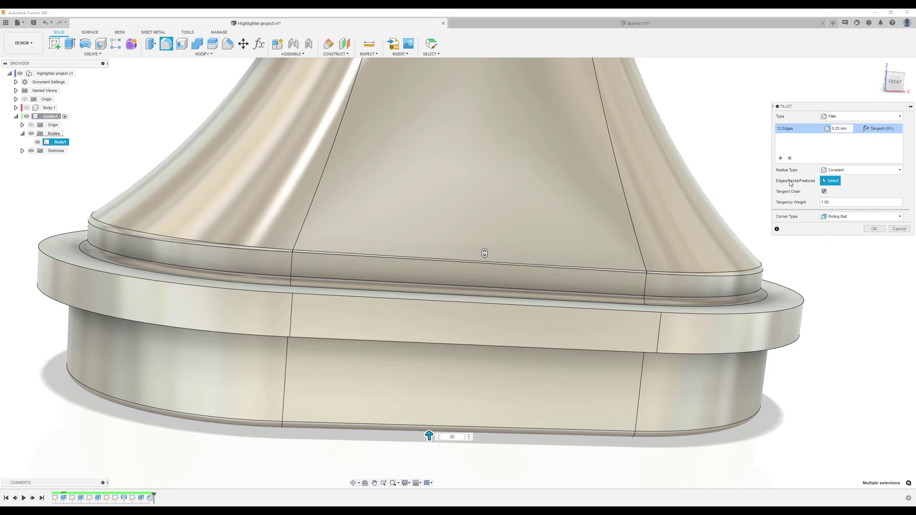
Switch the fillet's radius type to Chord Length, set it to 0.25 mm, and create the fillet.
{"action": "left_click", "coordinate": [843, 171]}
{"action": "left_click", "coordinate": [843, 188]}
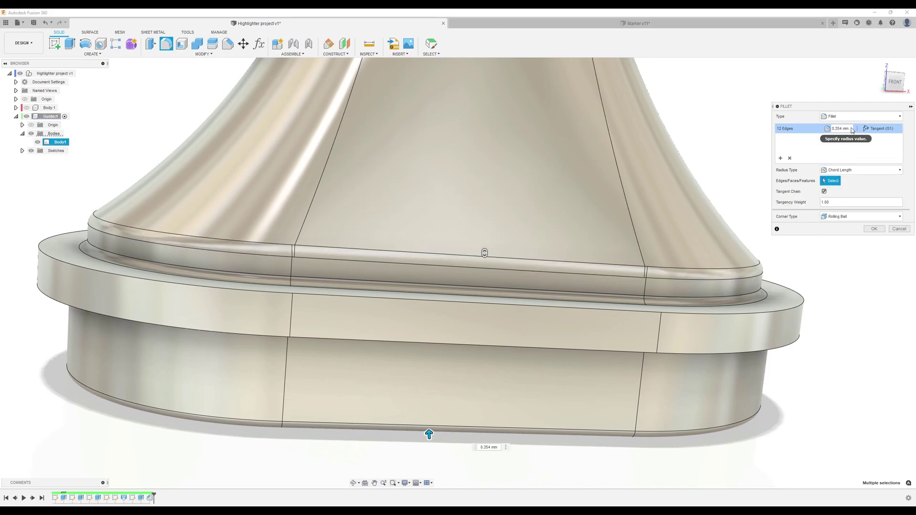
{"action": "left_click", "coordinate": [824, 128]}
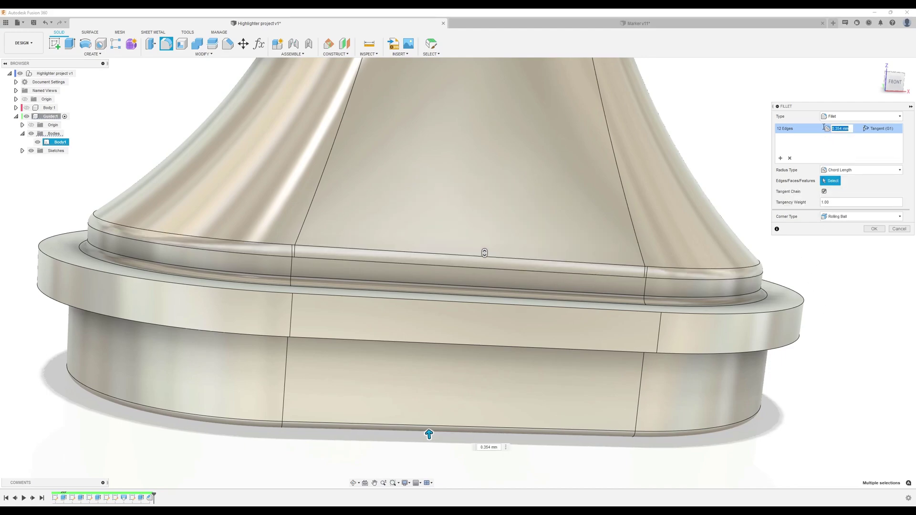
{"action": "type", "text": "25"}
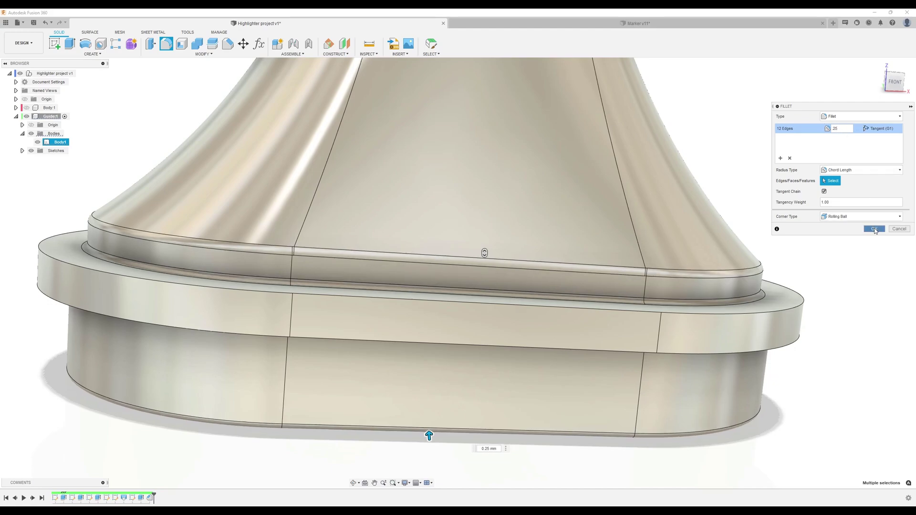
{"action": "left_click", "coordinate": [874, 229]}
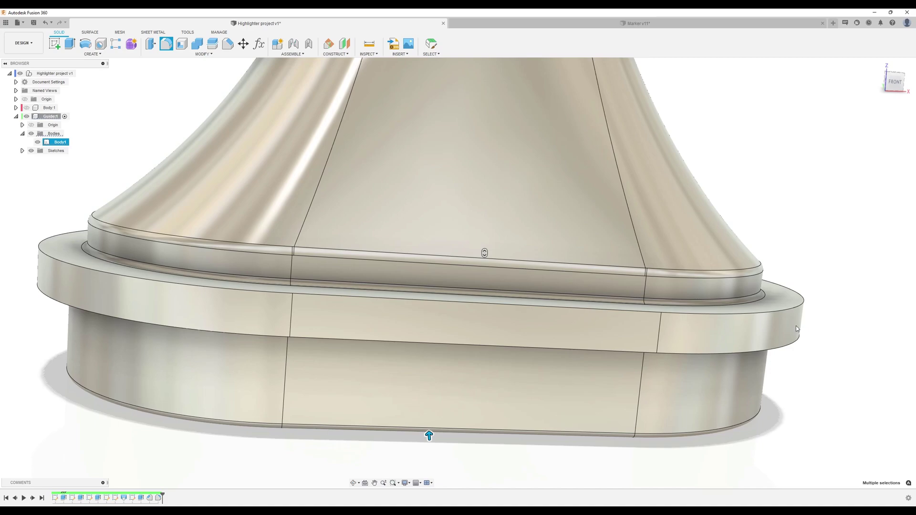
{"action": "scroll", "coordinate": [795, 325], "scroll_direction": "down", "scroll_amount": 5}
{"action": "key", "text": "Escape"}
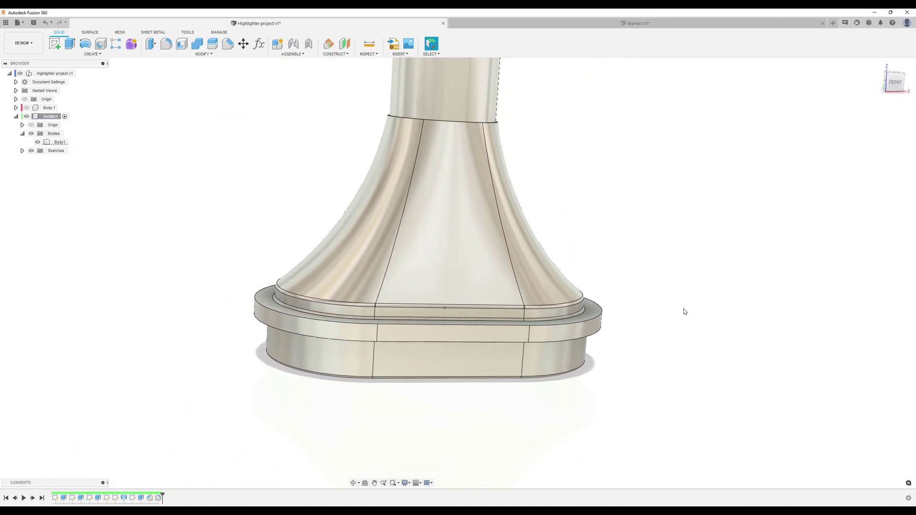
Sketch a 7.25 mm diameter circle centred on the cylinder's top face, and finish the sketch.
{"action": "scroll", "coordinate": [508, 348], "scroll_direction": "down", "scroll_amount": 3}
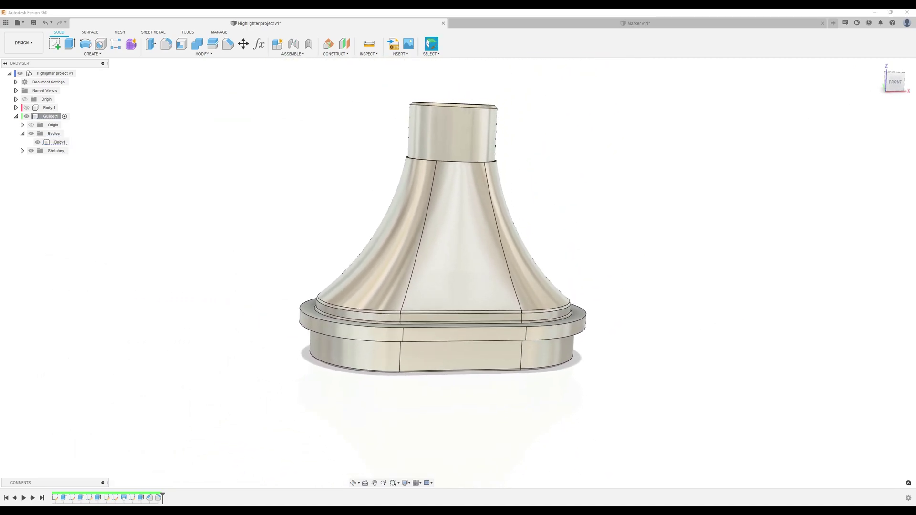
{"action": "middle_click_drag", "start_coordinate": [621, 266], "coordinate": [626, 177], "text": "shift"}
{"action": "left_click", "coordinate": [54, 43]}
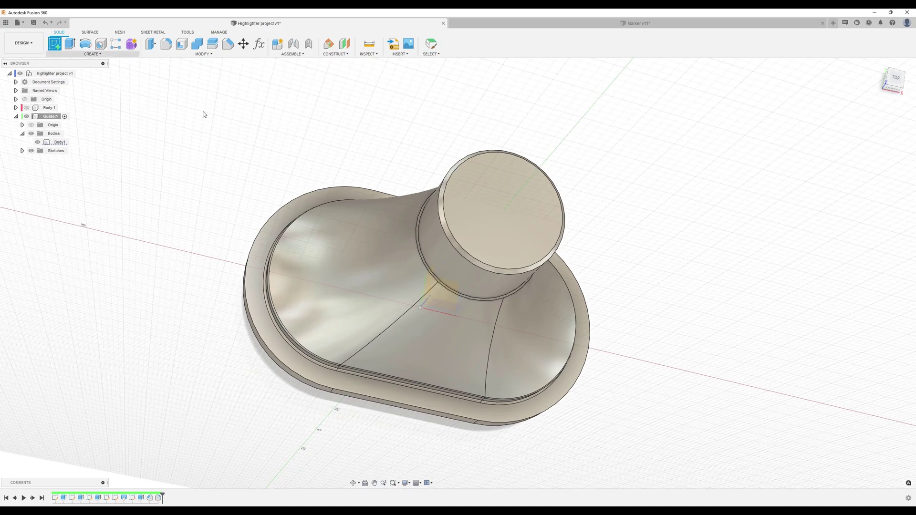
{"action": "left_click", "coordinate": [490, 197]}
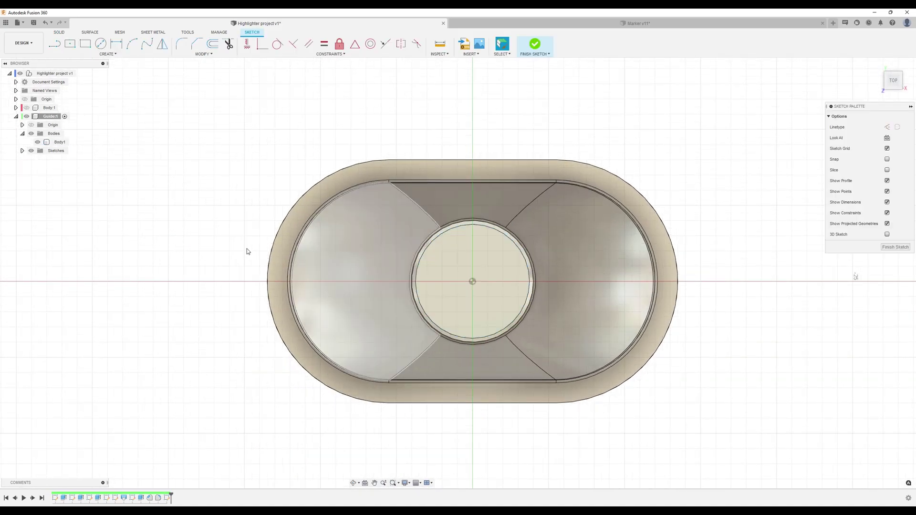
{"action": "left_click", "coordinate": [101, 44]}
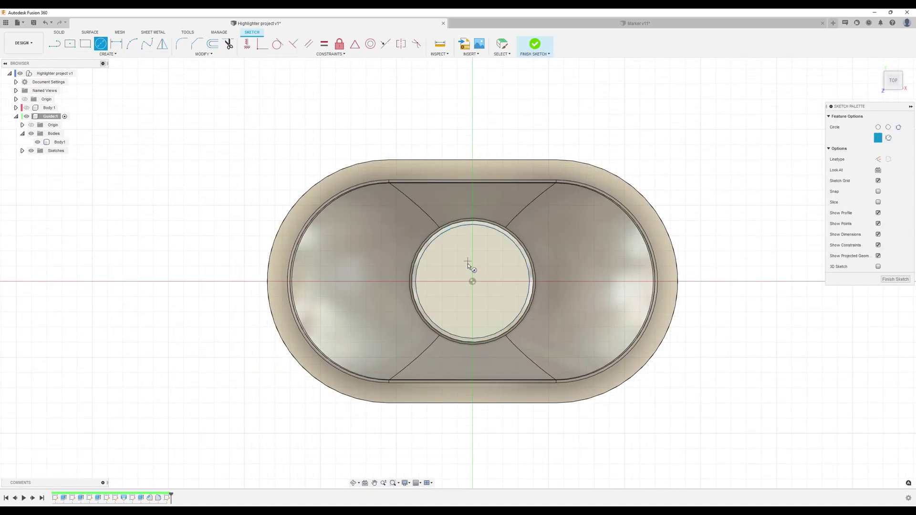
{"action": "left_click", "coordinate": [472, 281]}
{"action": "type", "text": "7.25"}
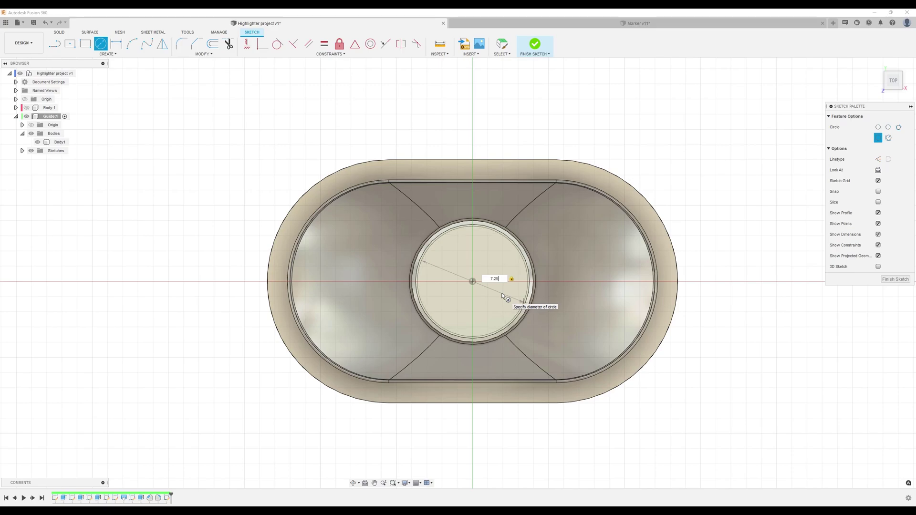
{"action": "key", "text": "Return"}
{"action": "key", "text": "Escape"}
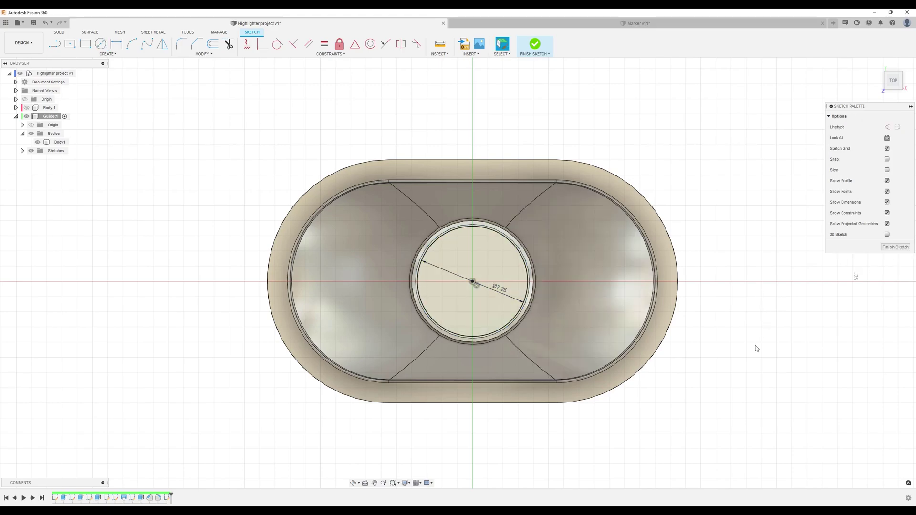
{"action": "middle_click_drag", "start_coordinate": [755, 347], "coordinate": [763, 274], "text": "shift"}
{"action": "left_click", "coordinate": [884, 249]}
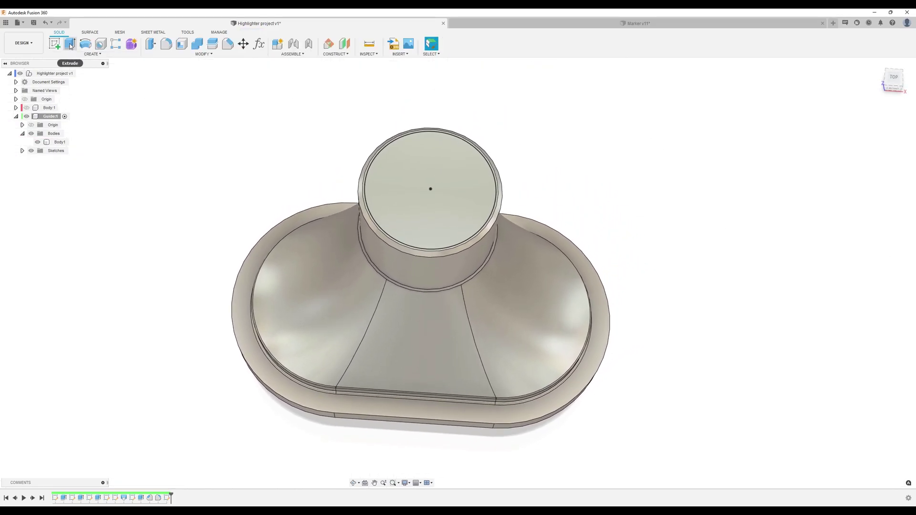
Extrude the circle as a cut through the whole guide, using the lower insert's bottom face as the To Object extent.
{"action": "left_click", "coordinate": [70, 44]}
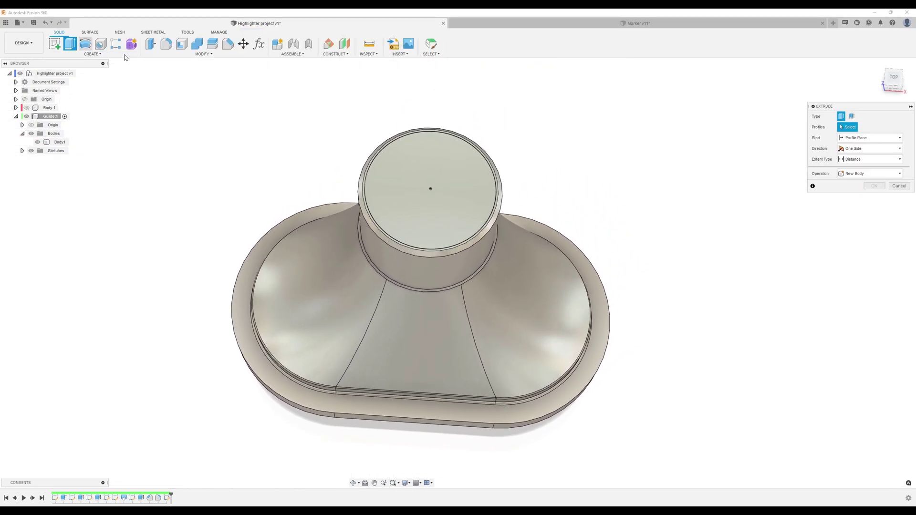
{"action": "left_click", "coordinate": [437, 154]}
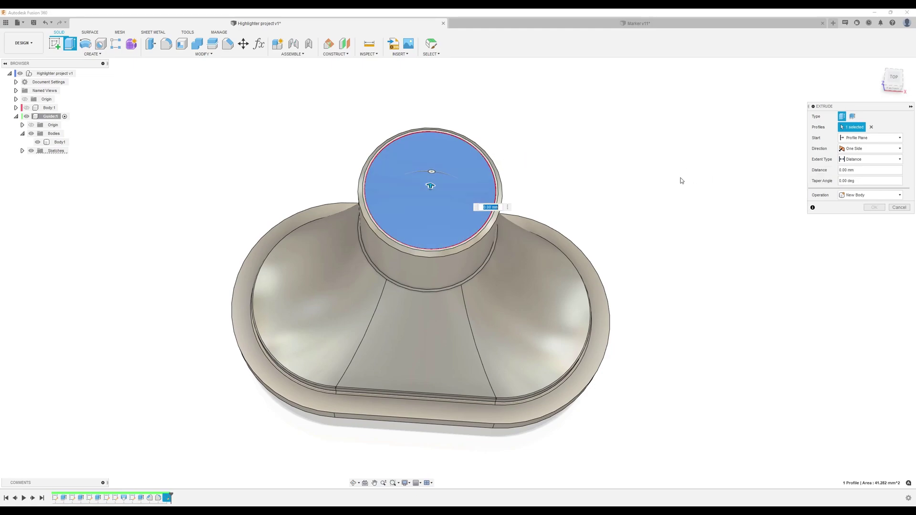
{"action": "middle_click_drag", "start_coordinate": [654, 181], "coordinate": [864, 161], "text": "shift"}
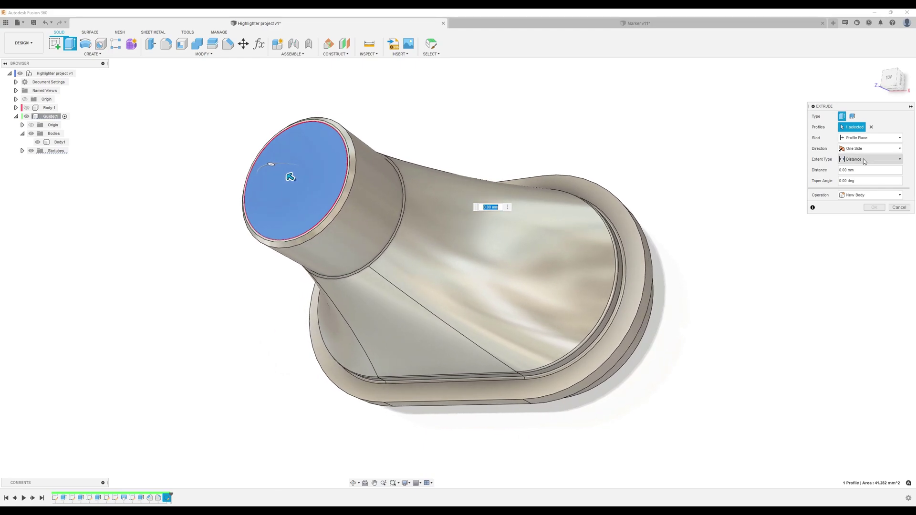
{"action": "left_click", "coordinate": [865, 161]}
{"action": "left_click", "coordinate": [859, 178]}
{"action": "middle_click_drag", "start_coordinate": [859, 181], "coordinate": [621, 217], "text": "shift"}
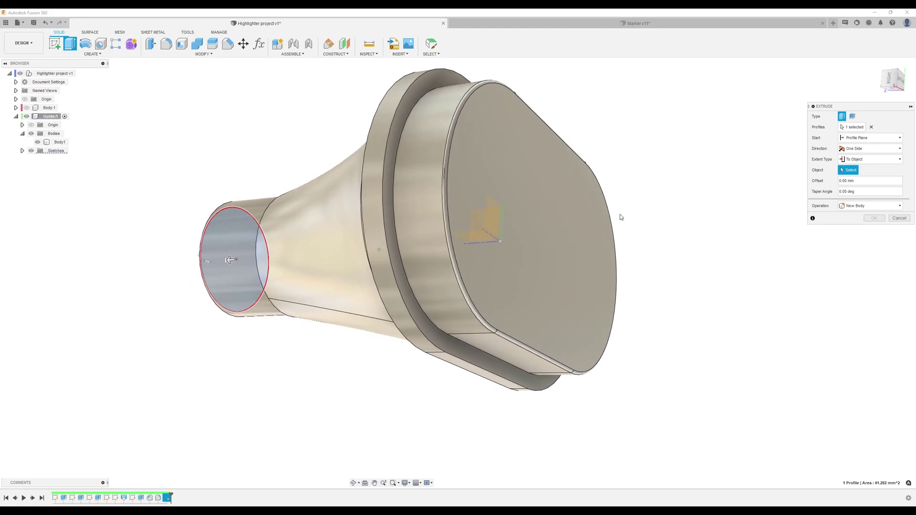
{"action": "left_click", "coordinate": [561, 218]}
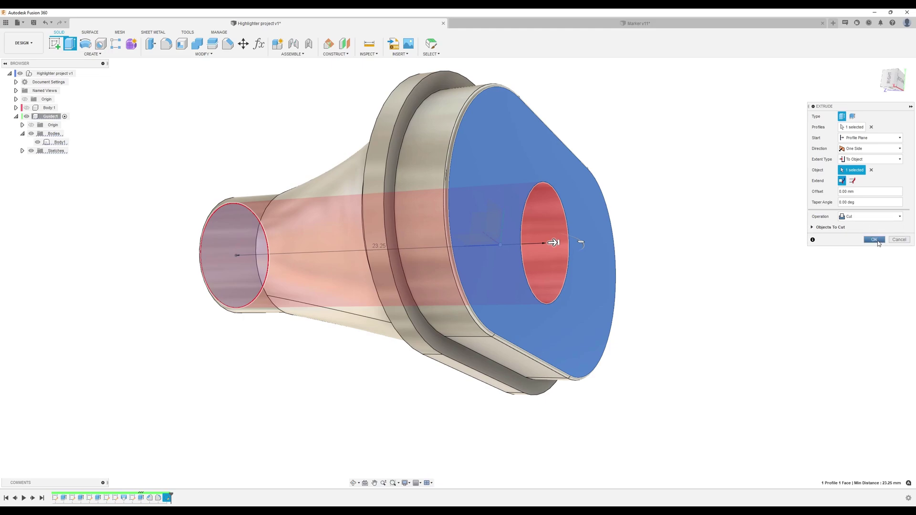
{"action": "left_click", "coordinate": [874, 240]}
Apply the Plastic - Glossy (Black) appearance to the guide body, and collapse the Guide component's tree.
{"action": "middle_click_drag", "start_coordinate": [726, 317], "coordinate": [215, 182], "text": "shift"}
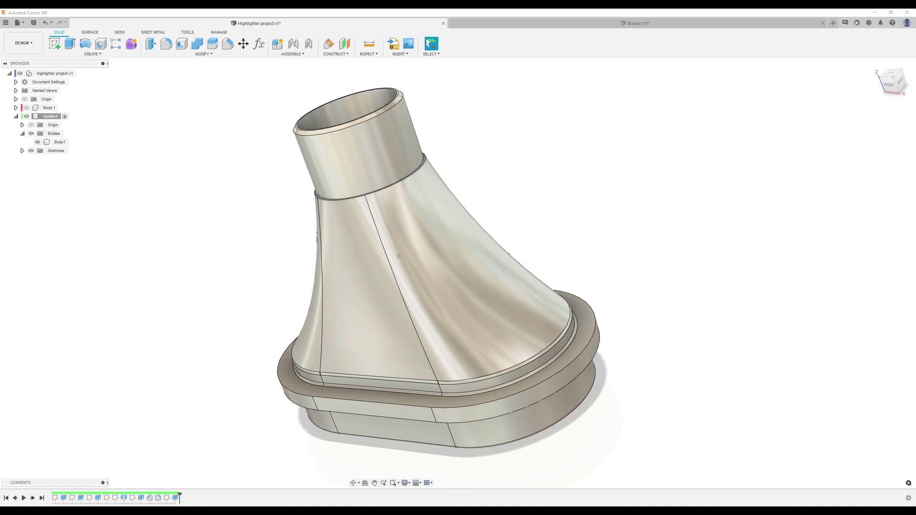
{"action": "middle_click_drag", "start_coordinate": [704, 315], "coordinate": [678, 299], "text": "shift"}
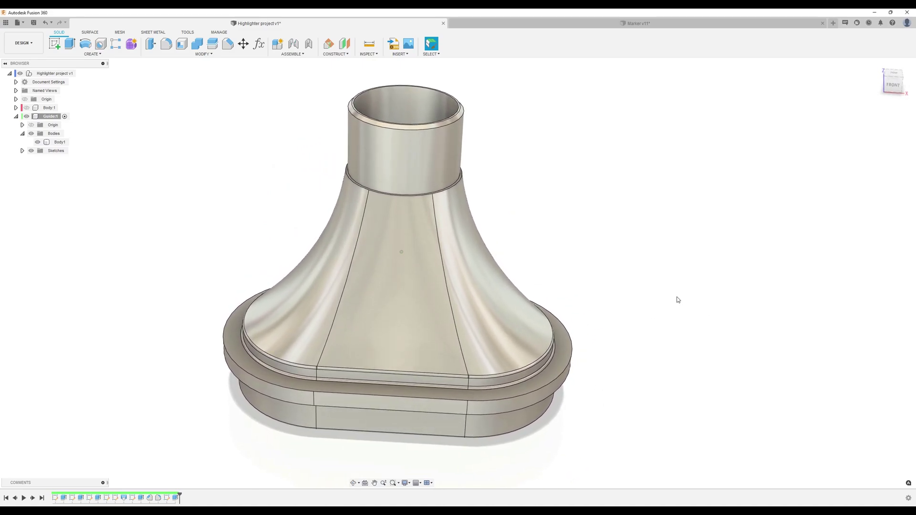
{"action": "key", "text": "a"}
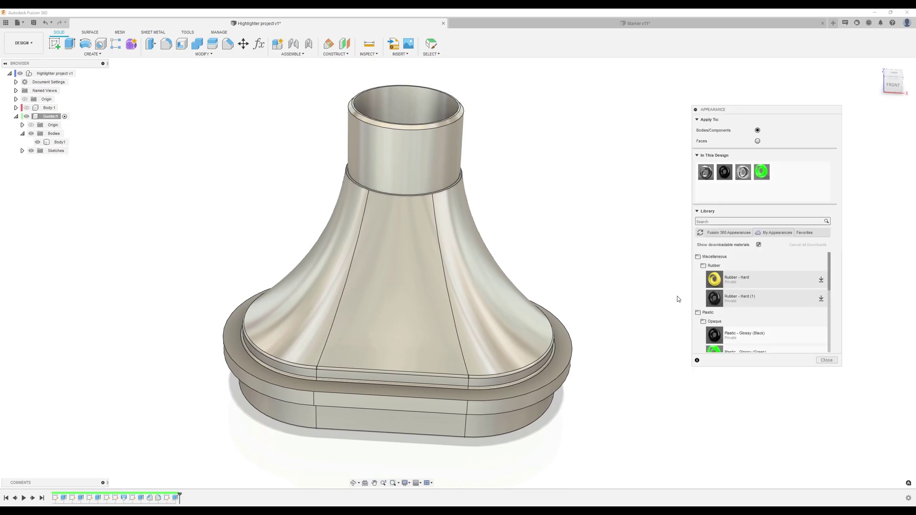
{"action": "scroll", "coordinate": [765, 310], "scroll_direction": "down", "scroll_amount": 3}
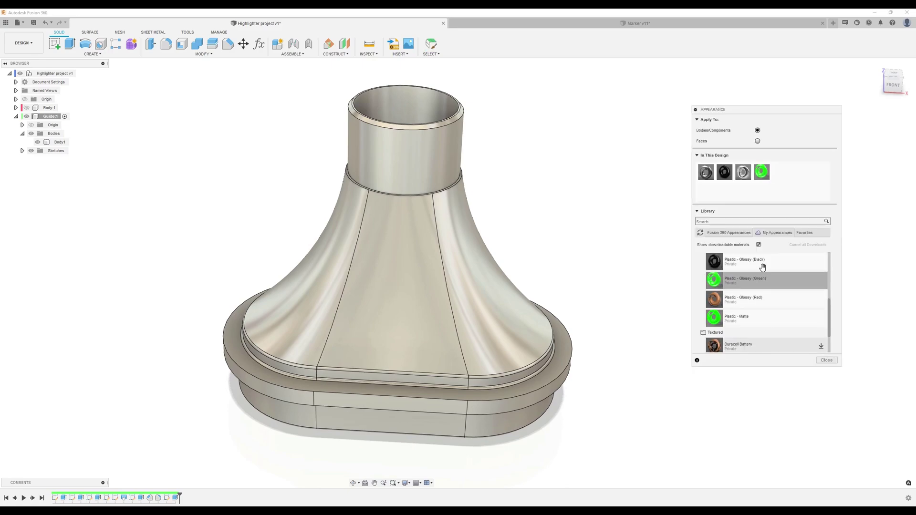
{"action": "left_click_drag", "start_coordinate": [776, 262], "coordinate": [408, 273]}
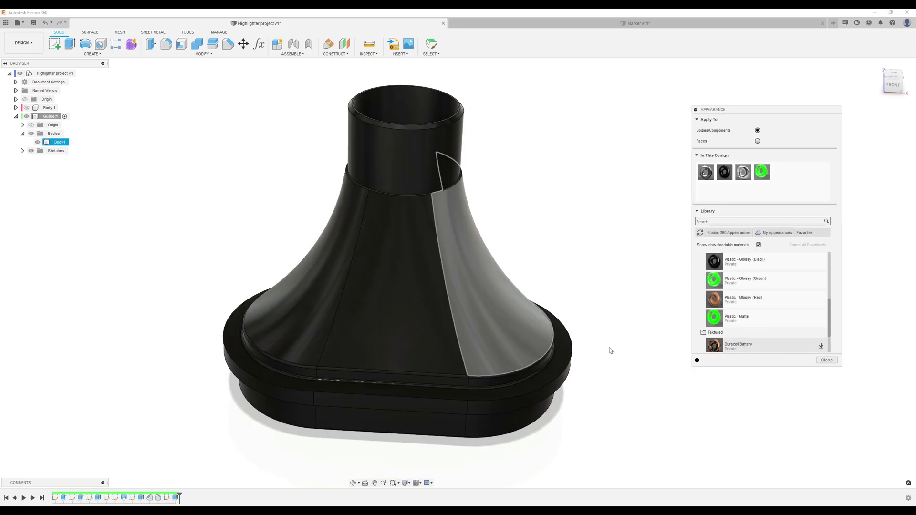
{"action": "left_click", "coordinate": [823, 360]}
{"action": "middle_click_drag", "start_coordinate": [694, 268], "coordinate": [682, 271], "text": "shift"}
{"action": "left_click", "coordinate": [15, 116]}
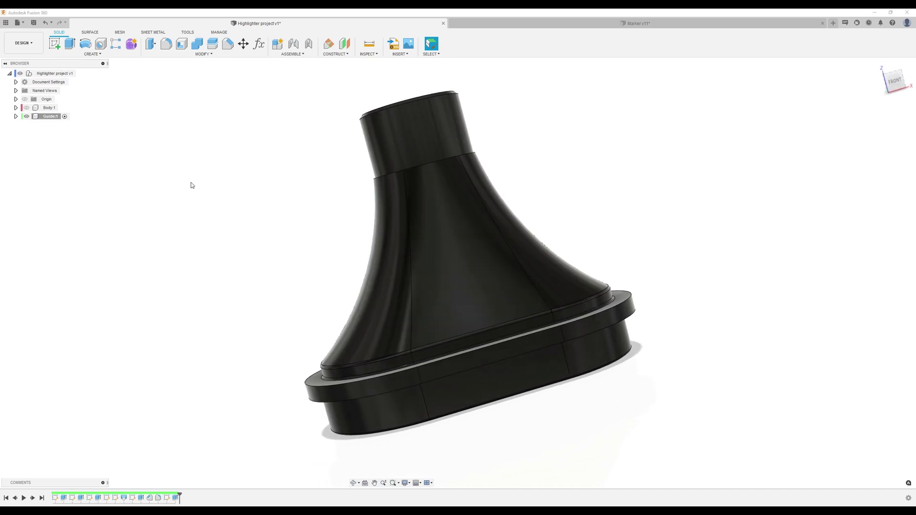